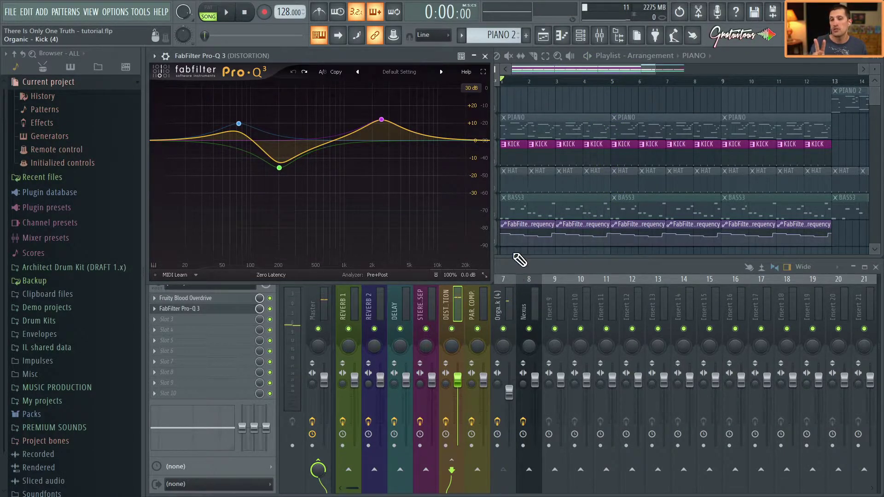
Step: Play the soloed kick from bar 1 to check how the automation moves the EQ's band 3 frequency
{"action": "left_click", "coordinate": [509, 83]}
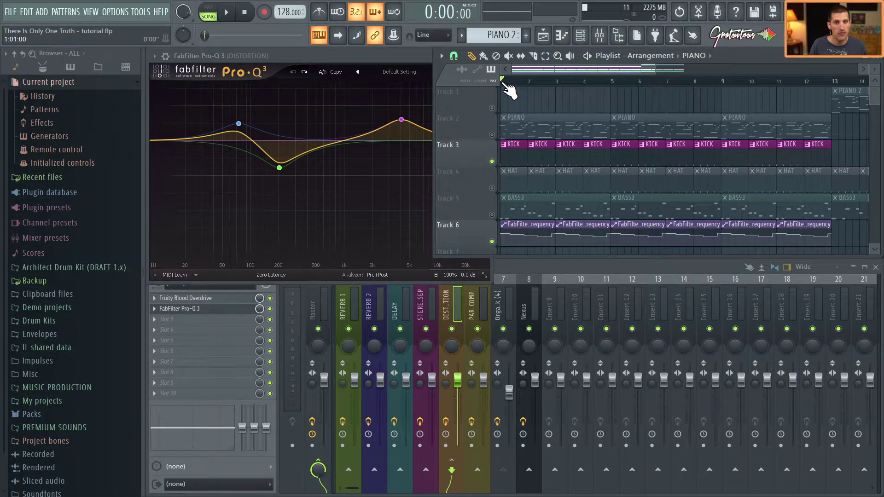
{"action": "mouse_move", "coordinate": [408, 124]}
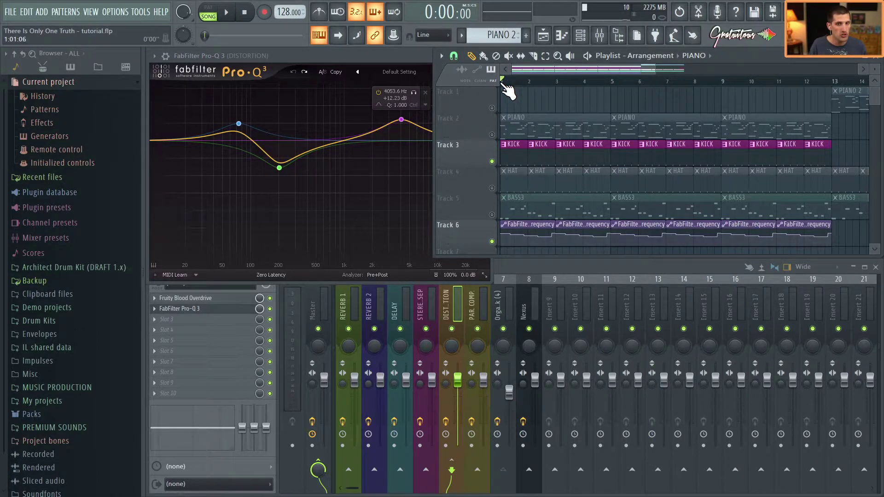
{"action": "left_click_drag", "start_coordinate": [402, 120], "coordinate": [382, 120]}
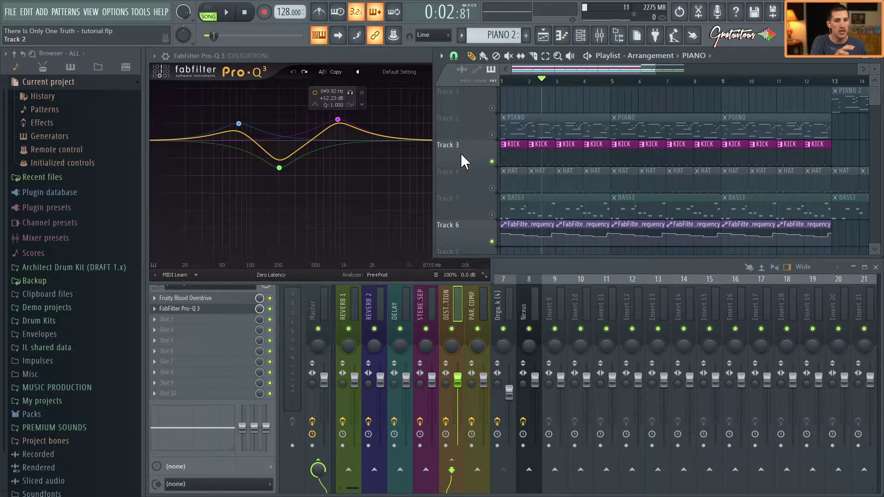
Step: Change the second point of the band 3 frequency automation clip on Track 6 to Single curve mode
{"action": "scroll", "coordinate": [568, 233], "scroll_direction": "up", "scroll_amount": 3}
{"action": "scroll", "coordinate": [582, 217], "scroll_direction": "up", "scroll_amount": 4}
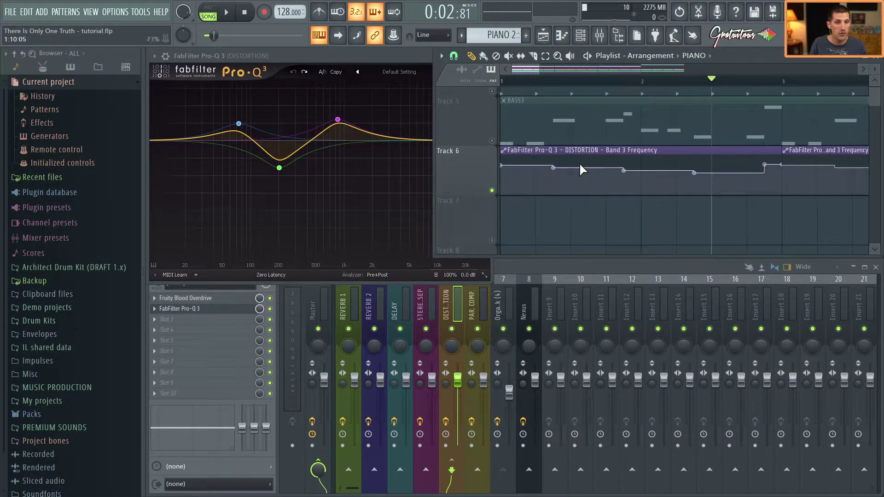
{"action": "right_click", "coordinate": [554, 167]}
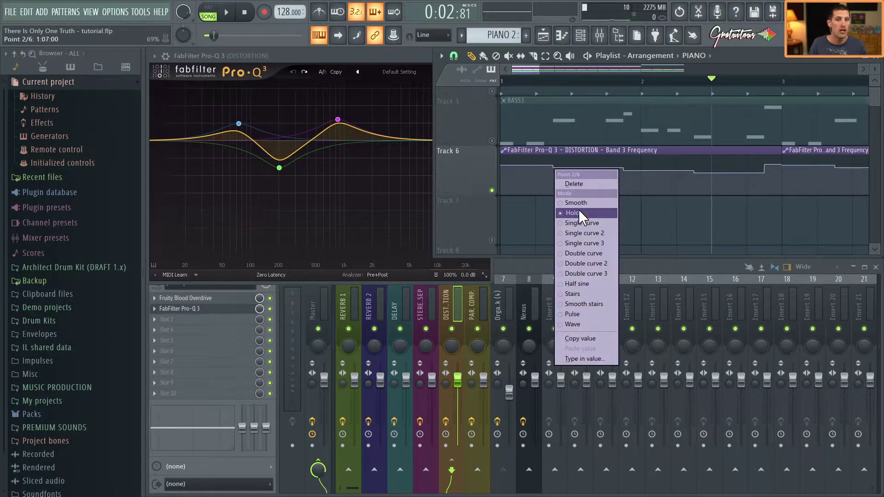
{"action": "left_click", "coordinate": [599, 222]}
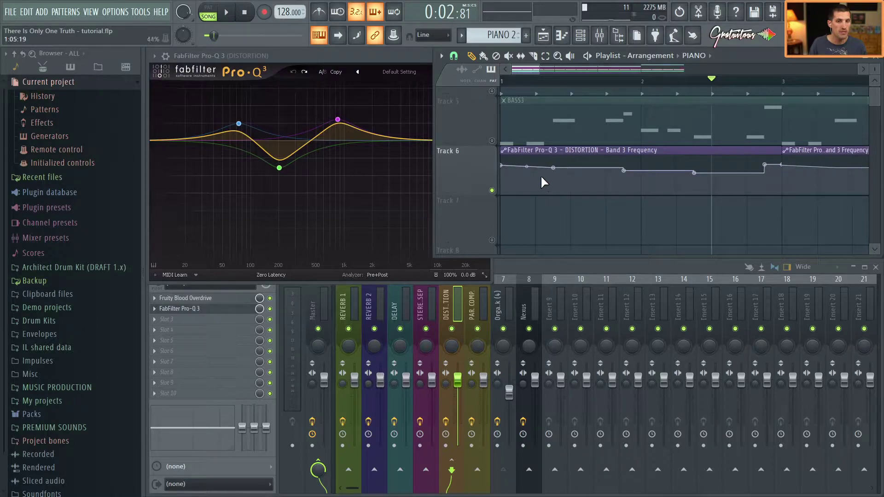
Step: Play the kick from bar 1 to compare the band 3 frequency movement with curved and held automation points
{"action": "left_click", "coordinate": [536, 81]}
{"action": "key", "text": "space"}
{"action": "key", "text": "space"}
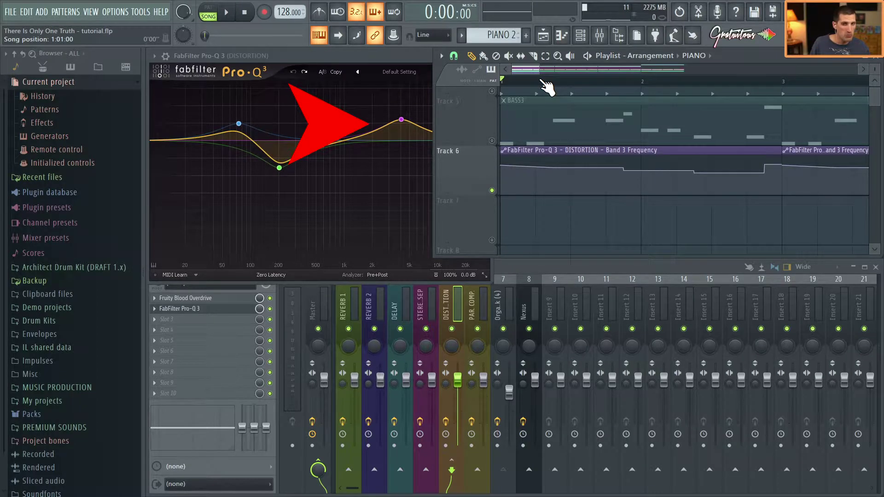
{"action": "key", "text": "space"}
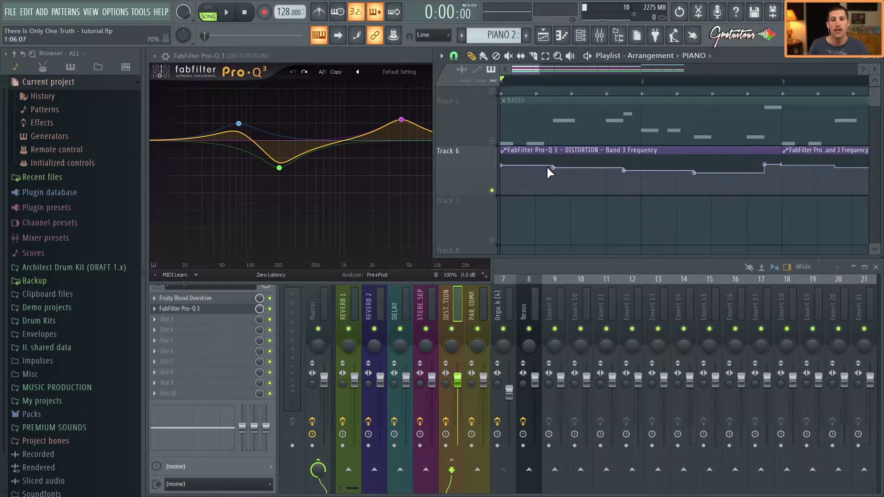
{"action": "key", "text": "space"}
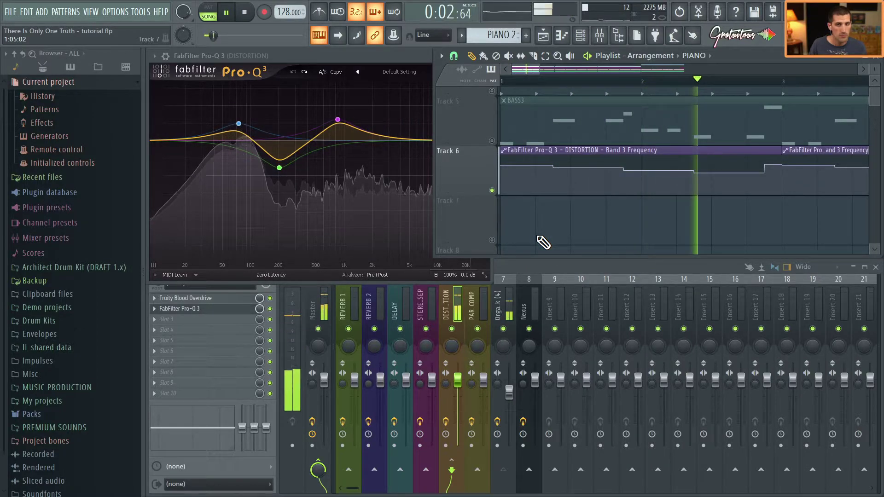
{"action": "key", "text": "space"}
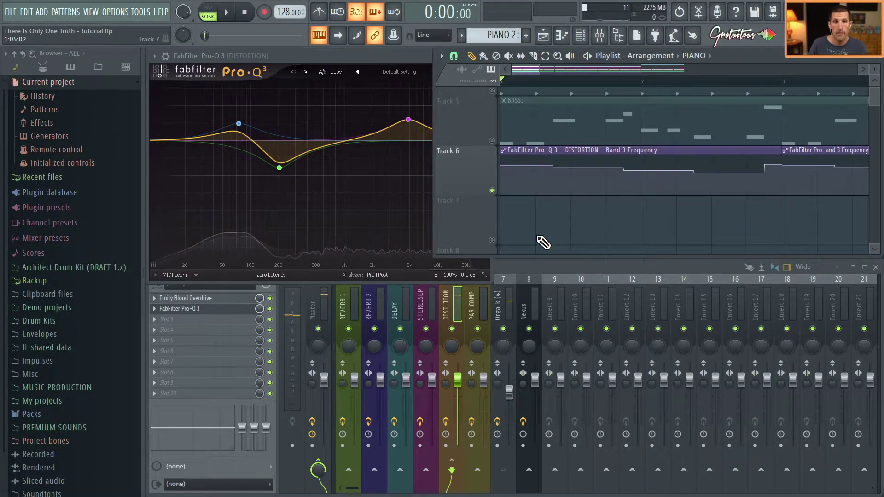
Step: Take the playlist out of solo so that all tracks are enabled
{"action": "right_click", "coordinate": [493, 190]}
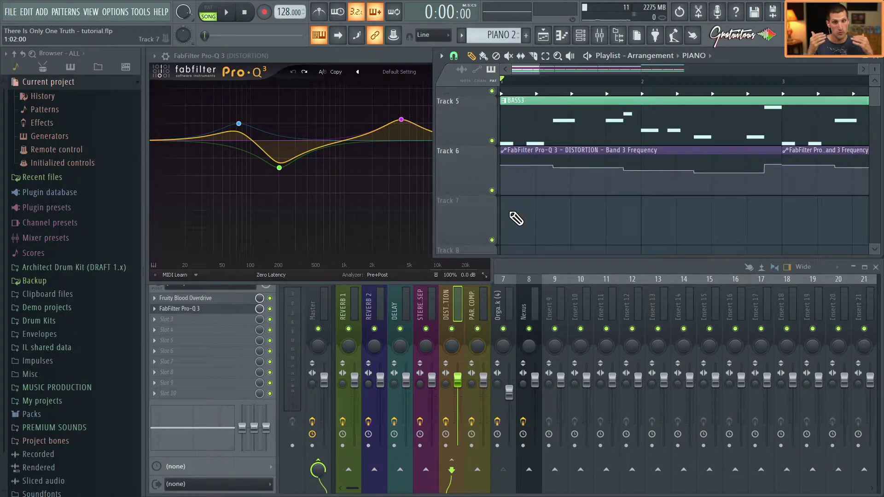
{"action": "scroll", "coordinate": [520, 223], "scroll_direction": "down", "scroll_amount": 3}
{"action": "scroll", "coordinate": [518, 223], "scroll_direction": "down", "scroll_amount": 2}
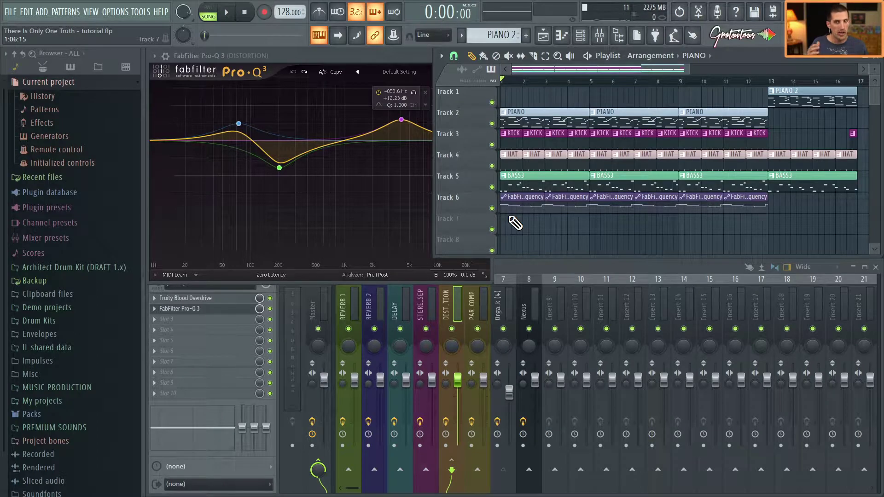
Step: Play the full arrangement while watching the automated Pro-Q 3 on the DISTORTION mixer track
{"action": "left_click", "coordinate": [408, 62]}
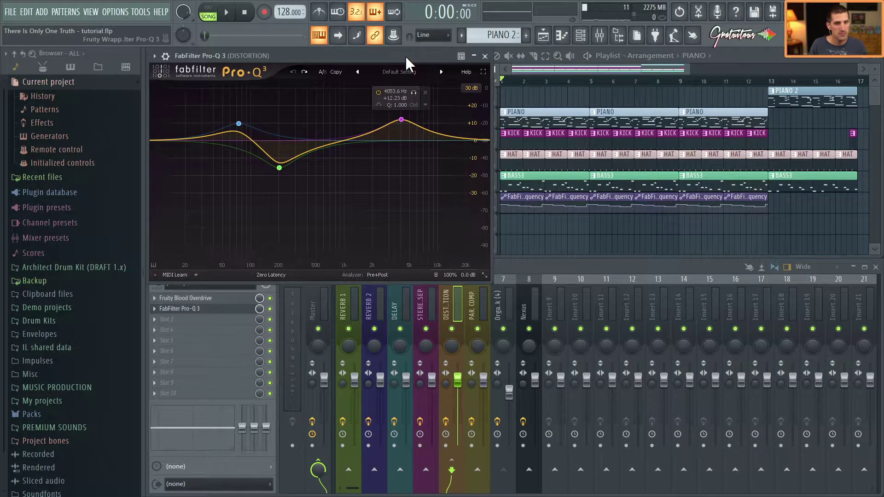
{"action": "key", "text": "space"}
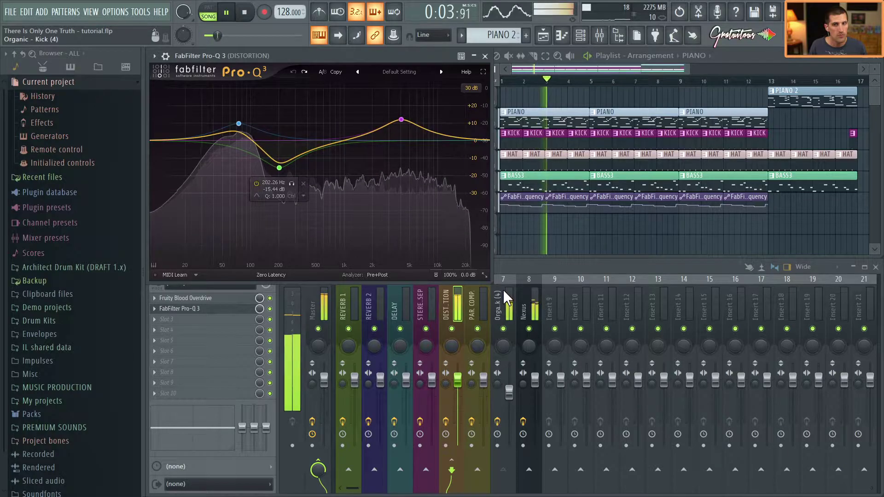
{"action": "left_click", "coordinate": [545, 265]}
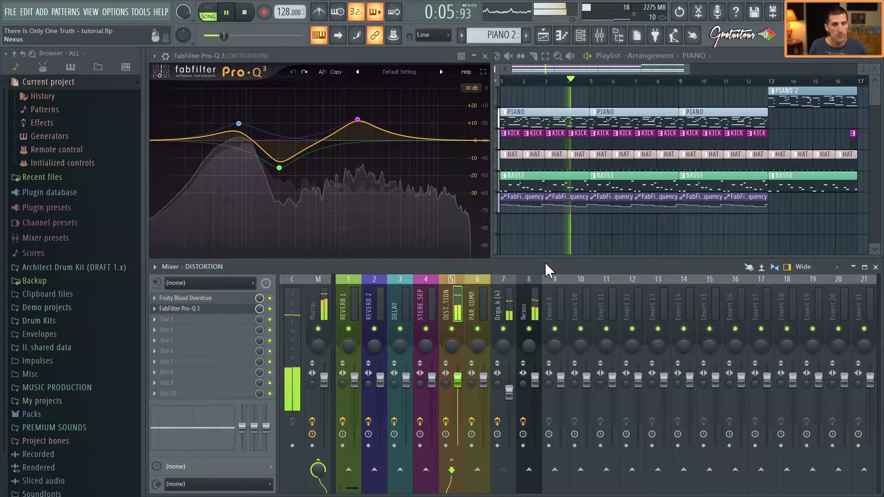
{"action": "key", "text": "space"}
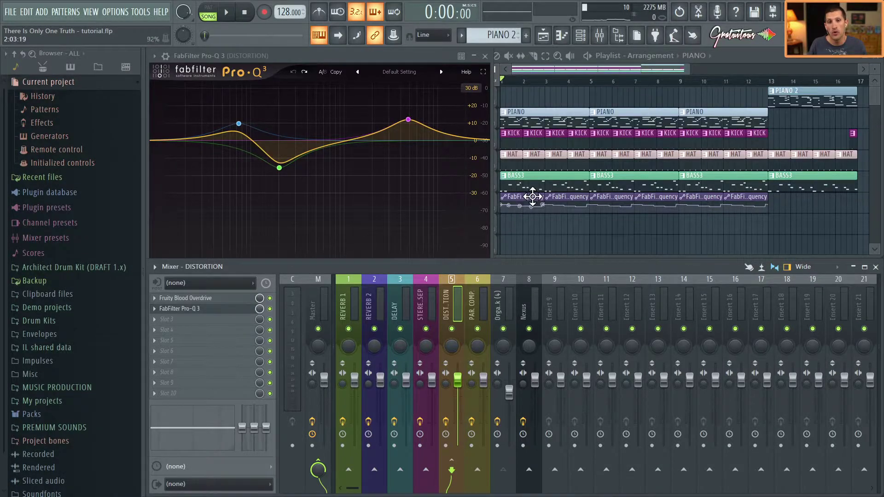
Step: Add FabFilter Pro-Q 3 to effect slot 3 of the Nexus mixer track and enlarge its window beside the channel rack
{"action": "key", "text": "F6"}
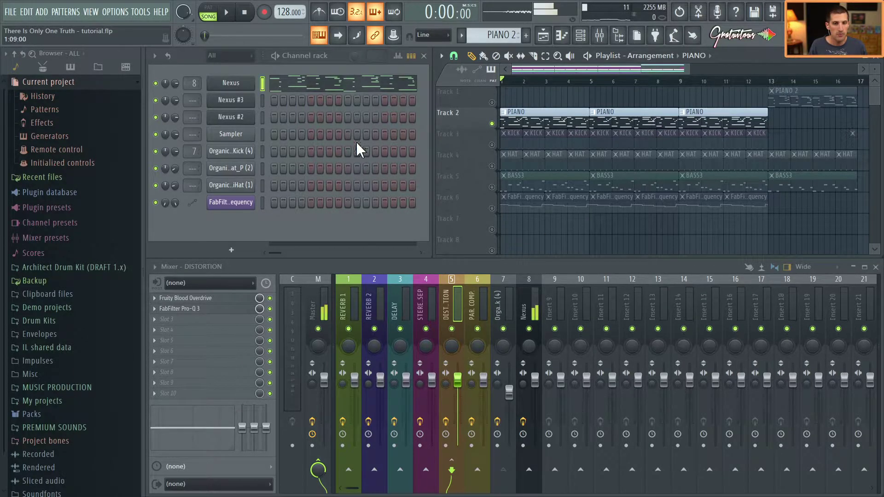
{"action": "left_click", "coordinate": [529, 298]}
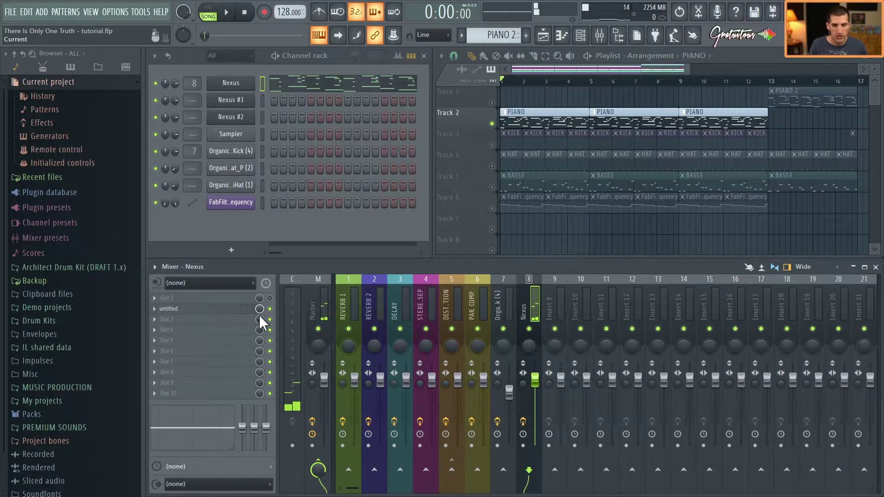
{"action": "left_click", "coordinate": [188, 320]}
{"action": "mouse_move", "coordinate": [344, 326]}
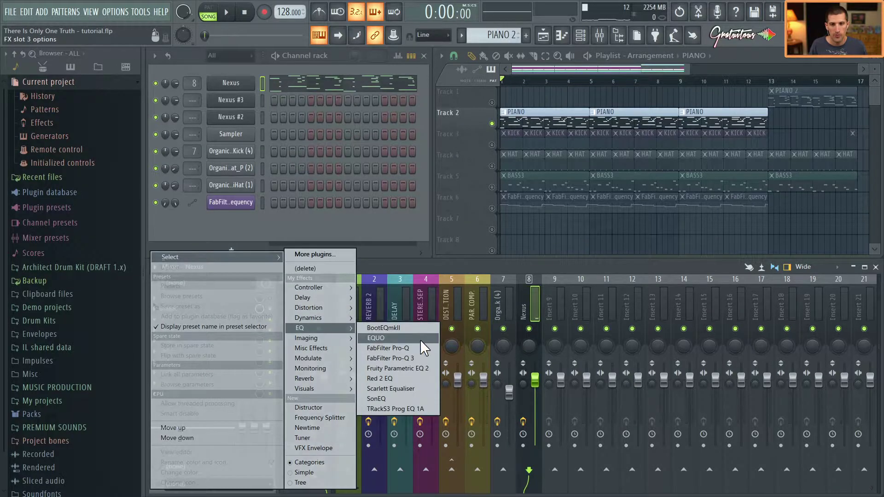
{"action": "left_click", "coordinate": [423, 354]}
{"action": "left_click_drag", "start_coordinate": [382, 72], "coordinate": [666, 72]}
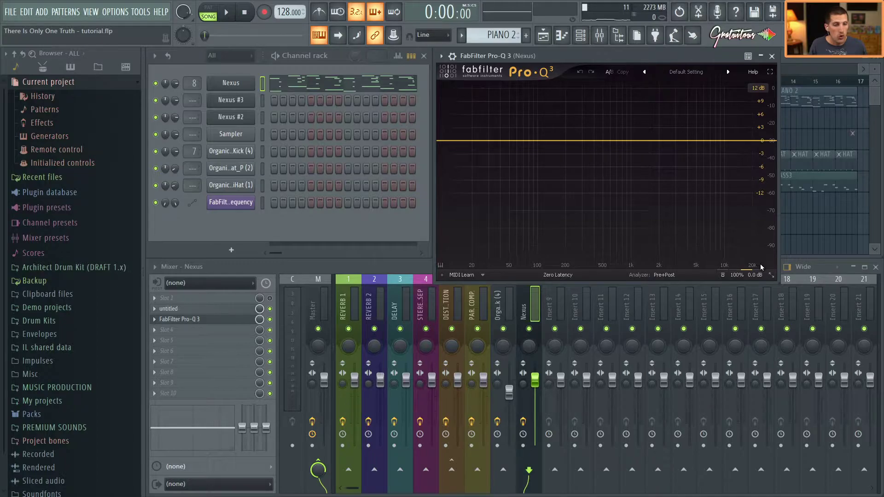
{"action": "left_click_drag", "start_coordinate": [777, 281], "coordinate": [869, 340]}
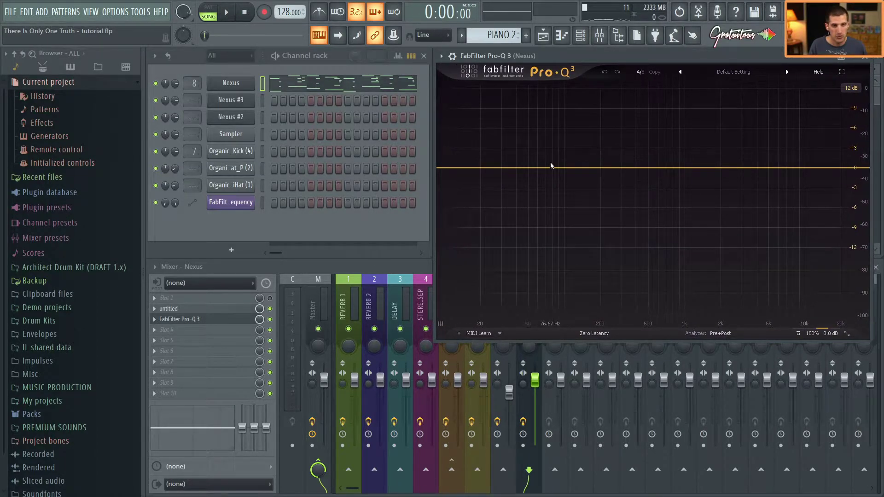
Step: Create a low cut band at about 17 Hz and a high cut band at about 26055 Hz in the Nexus equalizer
{"action": "left_click", "coordinate": [443, 170]}
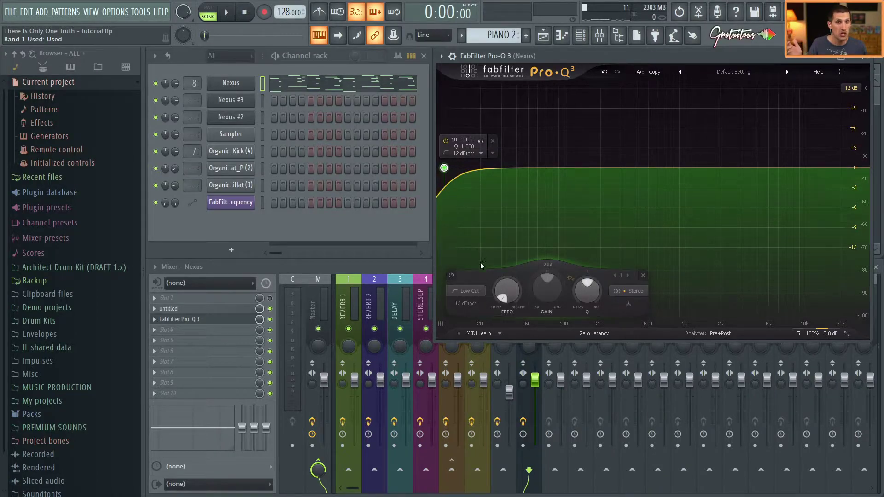
{"action": "left_click_drag", "start_coordinate": [515, 290], "coordinate": [519, 284]}
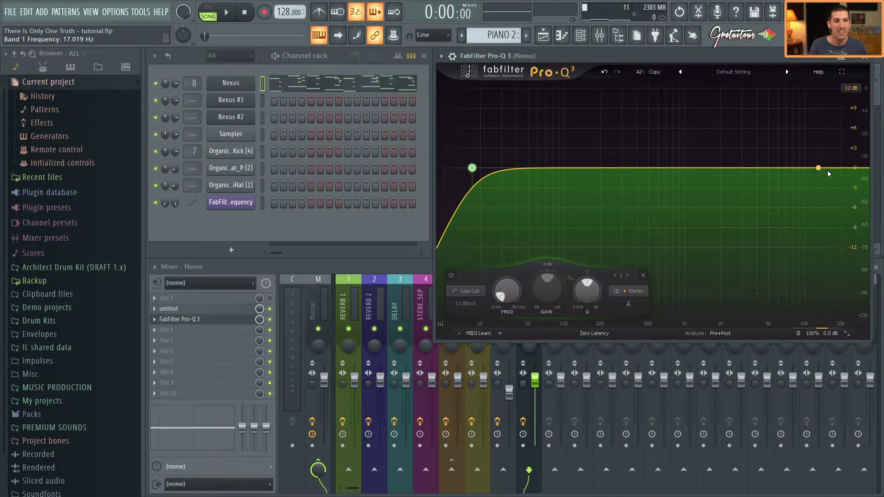
{"action": "left_click", "coordinate": [866, 170]}
{"action": "left_click_drag", "start_coordinate": [719, 290], "coordinate": [719, 296]}
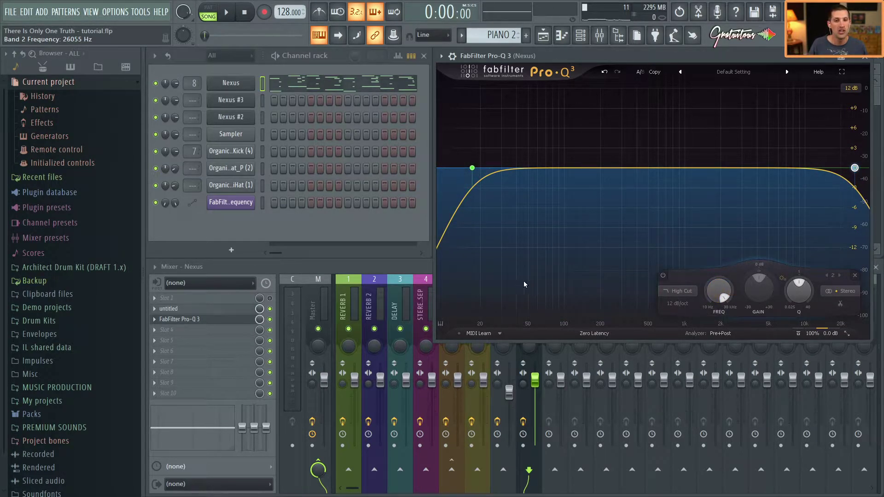
Step: Raise the low cut frequency to about 75 Hz and lower the high cut frequency to about 7090 Hz
{"action": "left_click", "coordinate": [472, 167]}
{"action": "mouse_move", "coordinate": [513, 292]}
{"action": "left_mouse_down"}
{"action": "mouse_move", "coordinate": [514, 272]}
{"action": "mouse_move", "coordinate": [507, 281]}
{"action": "left_mouse_up"}
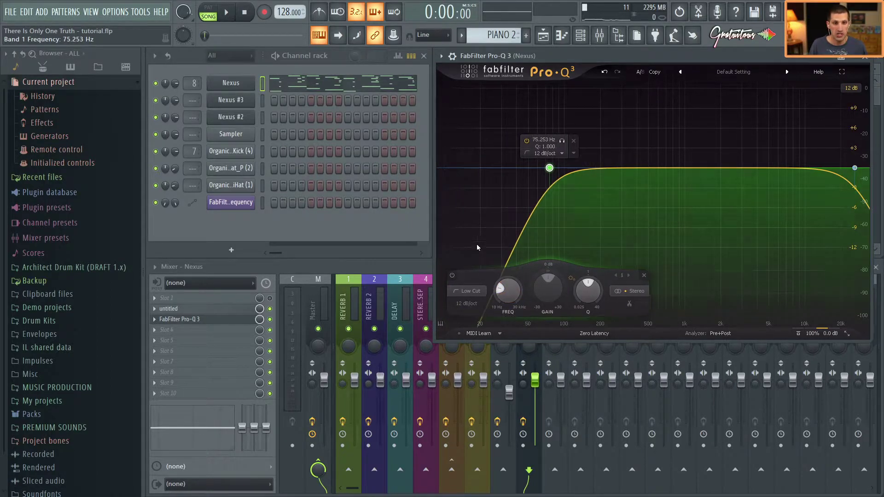
{"action": "left_click", "coordinate": [855, 168]}
{"action": "left_click_drag", "start_coordinate": [724, 289], "coordinate": [726, 299]}
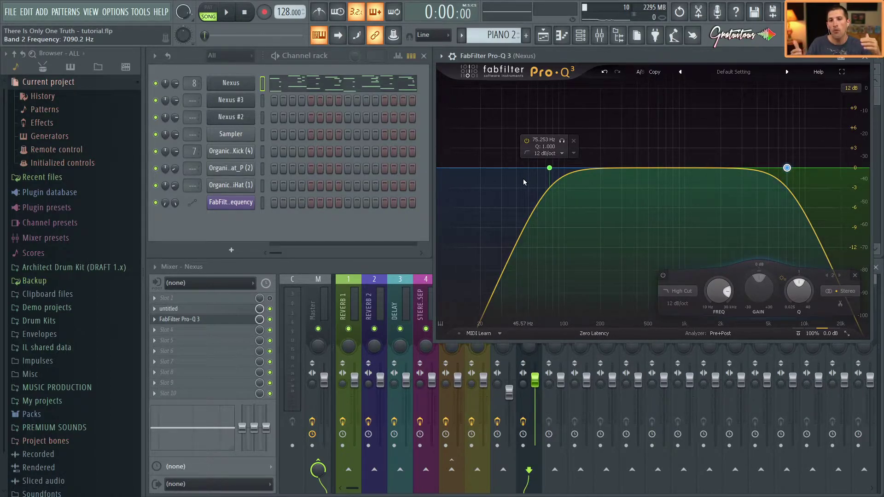
Step: Try a bell boost of about 5.4 dB with its frequency lowered to about 781 Hz, and remove the band
{"action": "left_click_drag", "start_coordinate": [700, 168], "coordinate": [702, 133]}
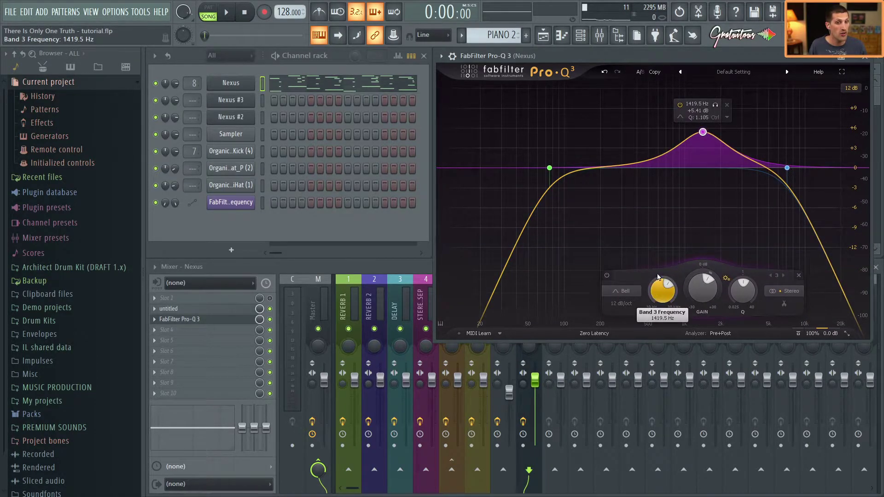
{"action": "scroll", "coordinate": [663, 300], "scroll_direction": "down", "scroll_amount": 3}
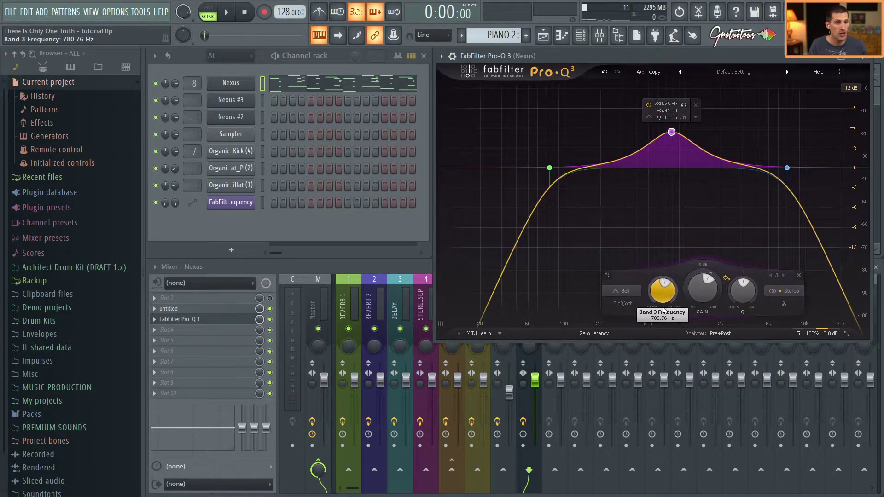
{"action": "left_click", "coordinate": [799, 276]}
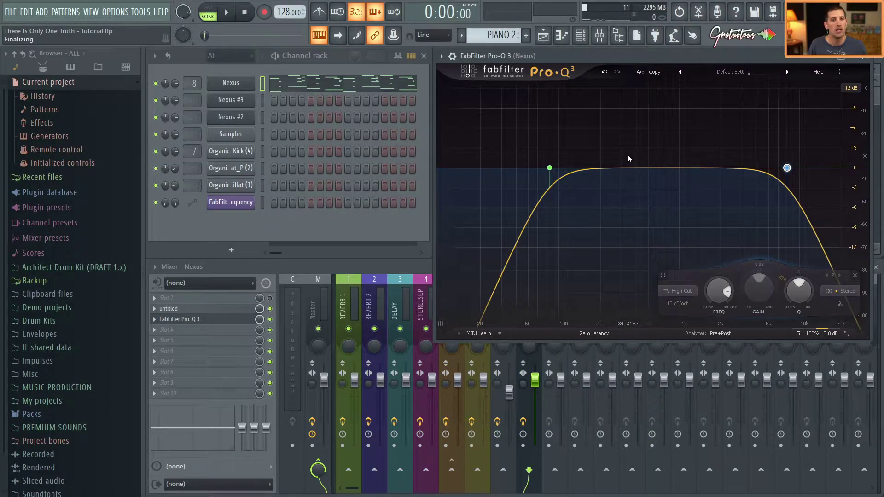
Step: Delete the high cut band and close the Nexus equalizer window
{"action": "mouse_move", "coordinate": [536, 192]}
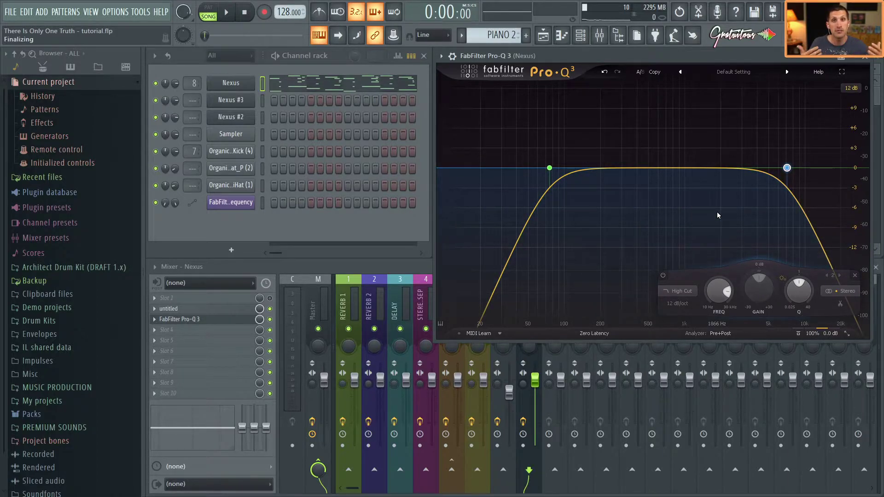
{"action": "mouse_move", "coordinate": [787, 168]}
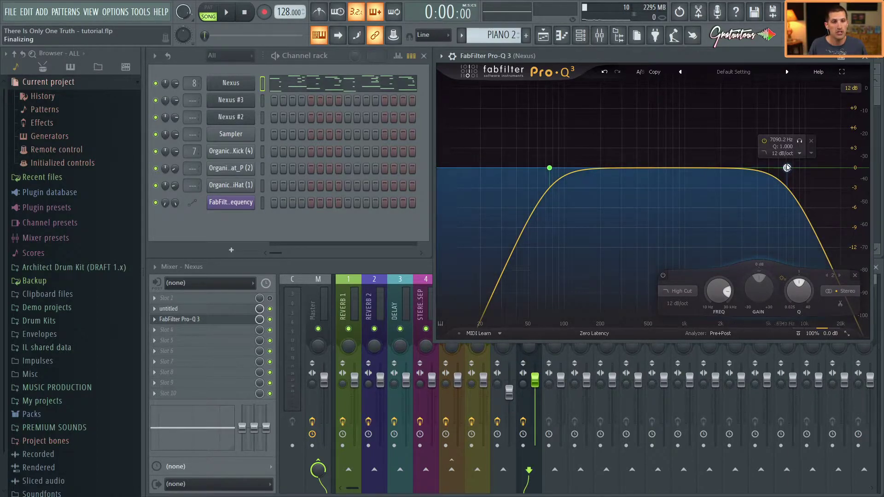
{"action": "key", "text": "Delete"}
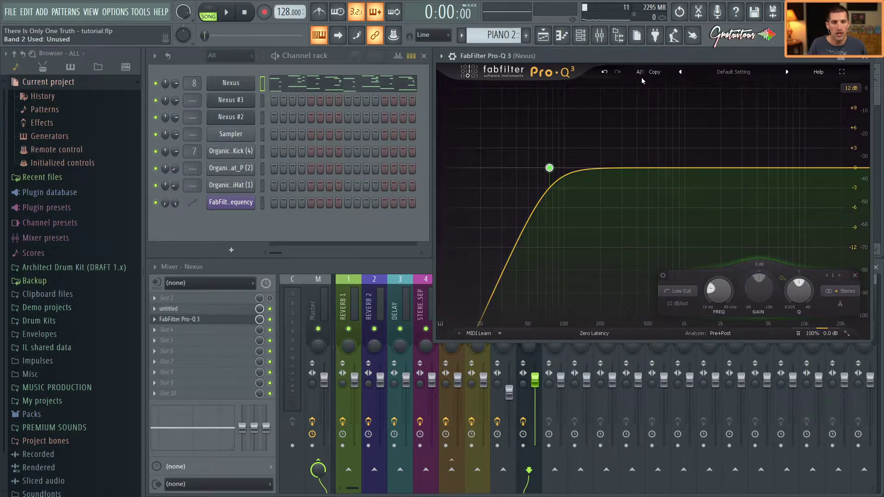
{"action": "key", "text": "F5"}
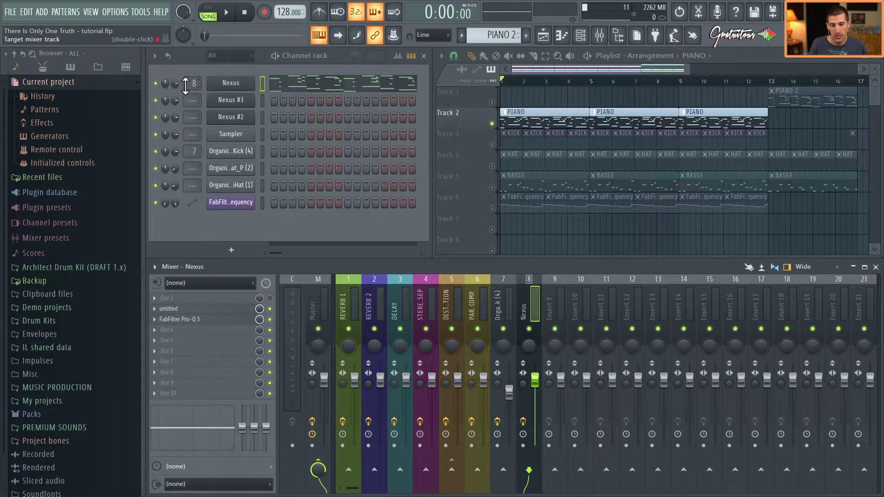
Step: Reopen the Nexus track's Pro-Q 3 and raise the low cut frequency to about 1937 Hz during playback in pattern mode
{"action": "left_click", "coordinate": [229, 320]}
{"action": "key", "text": "l"}
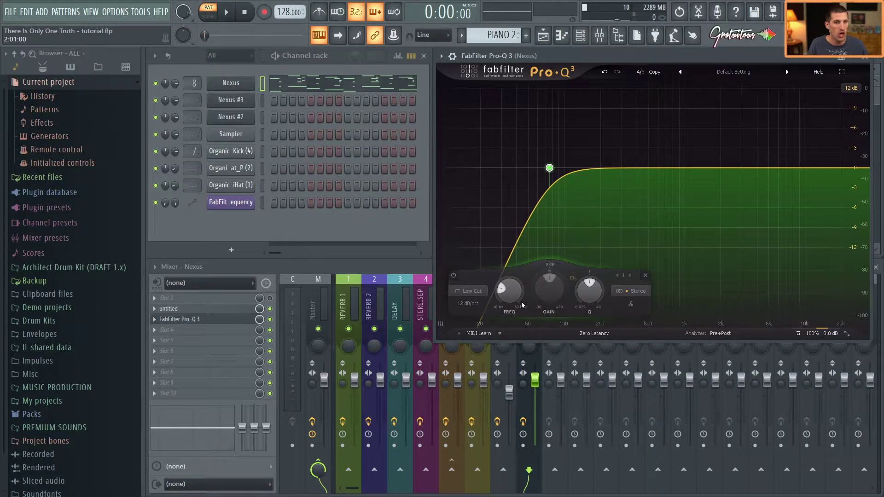
{"action": "key", "text": "space"}
{"action": "left_click_drag", "start_coordinate": [510, 301], "coordinate": [522, 217]}
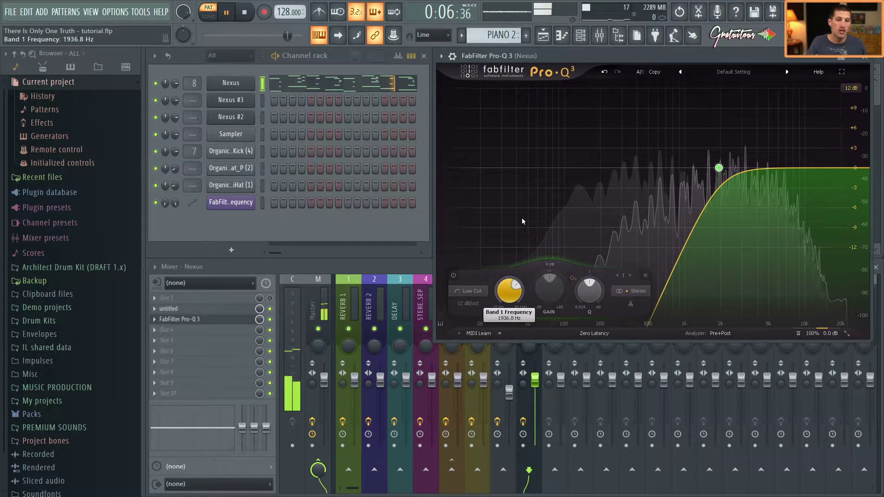
Step: Lower the low cut frequency to about 91 Hz, stop playback and set the band's slope to 6 dB/oct
{"action": "left_click_drag", "start_coordinate": [522, 218], "coordinate": [537, 269]}
{"action": "key", "text": "space"}
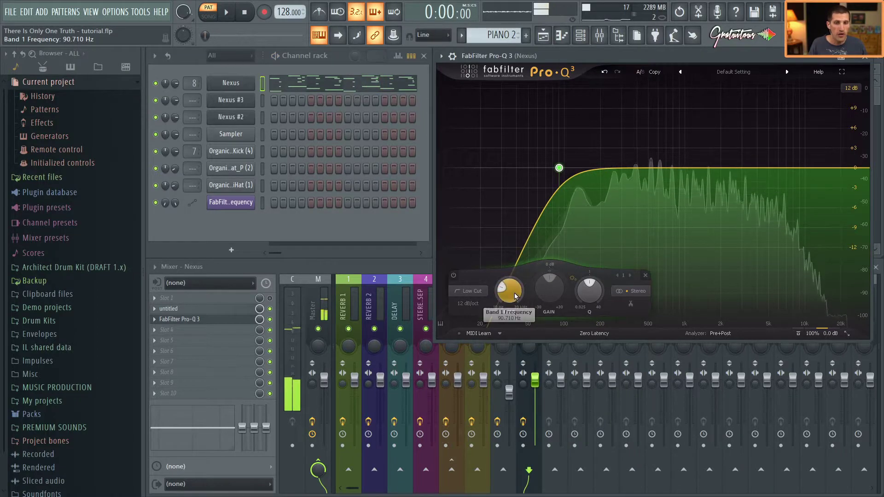
{"action": "left_click", "coordinate": [482, 303]}
{"action": "left_click", "coordinate": [479, 224]}
{"action": "scroll", "coordinate": [479, 307], "scroll_direction": "down", "scroll_amount": 3}
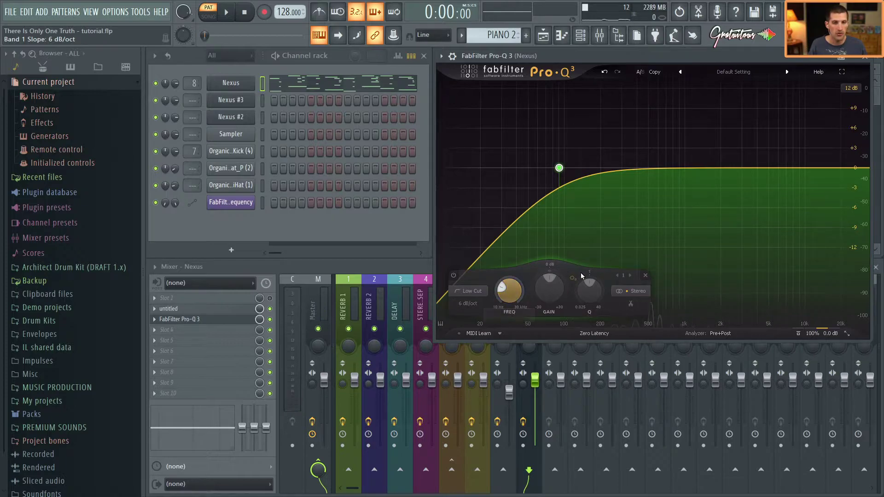
Step: Delete the low cut band and add a high cut band at about 24065 Hz, sweeping its frequency down into the bass
{"action": "left_click", "coordinate": [646, 276]}
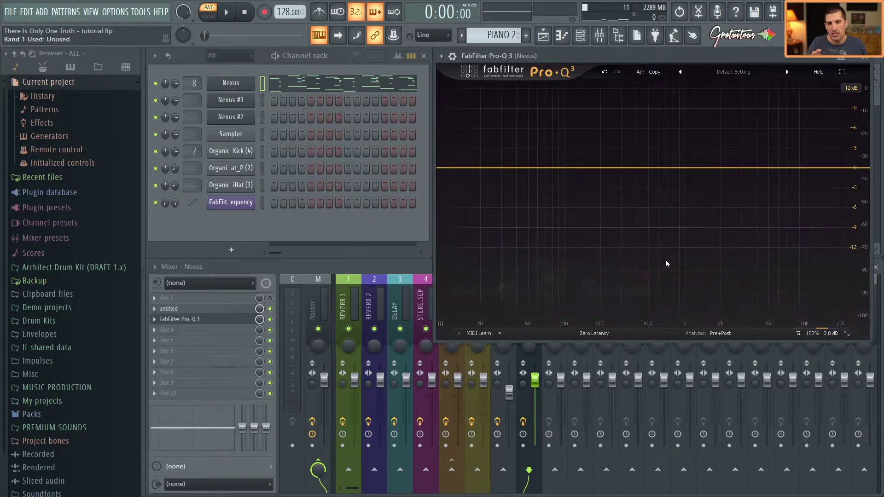
{"action": "left_click", "coordinate": [851, 169]}
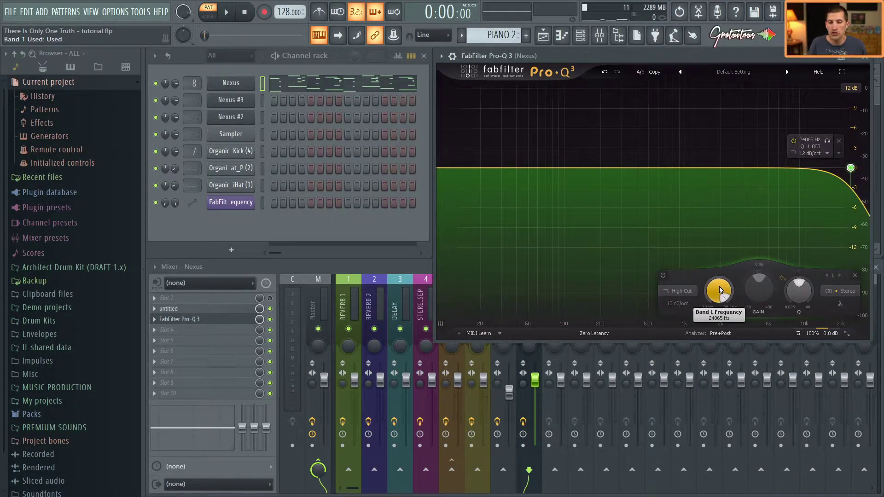
{"action": "mouse_move", "coordinate": [717, 292]}
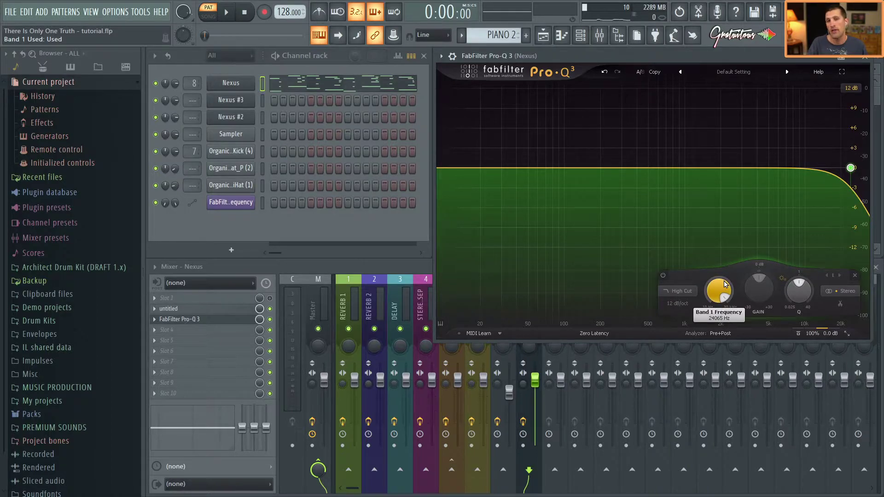
{"action": "left_click_drag", "start_coordinate": [720, 287], "coordinate": [727, 378]}
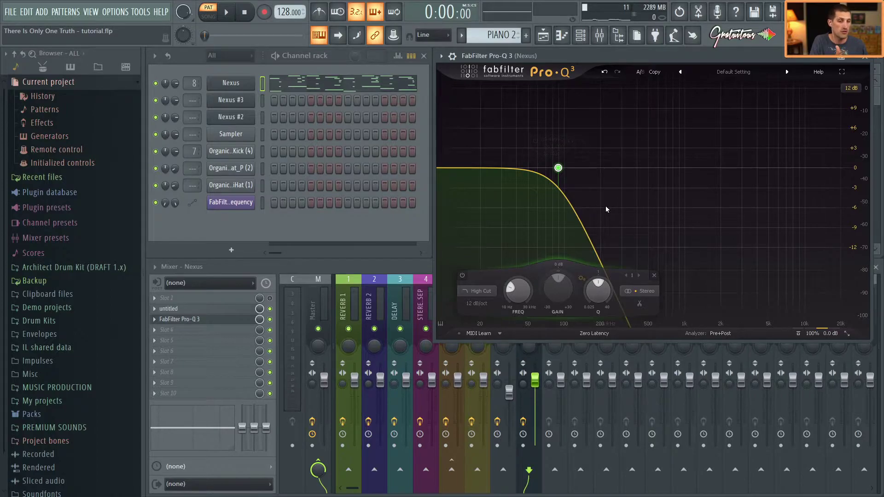
Step: Raise the high cut frequency to about 2286 Hz and add a low cut band at about 174 Hz
{"action": "left_click_drag", "start_coordinate": [524, 291], "coordinate": [526, 244]}
{"action": "double_click", "coordinate": [468, 168]}
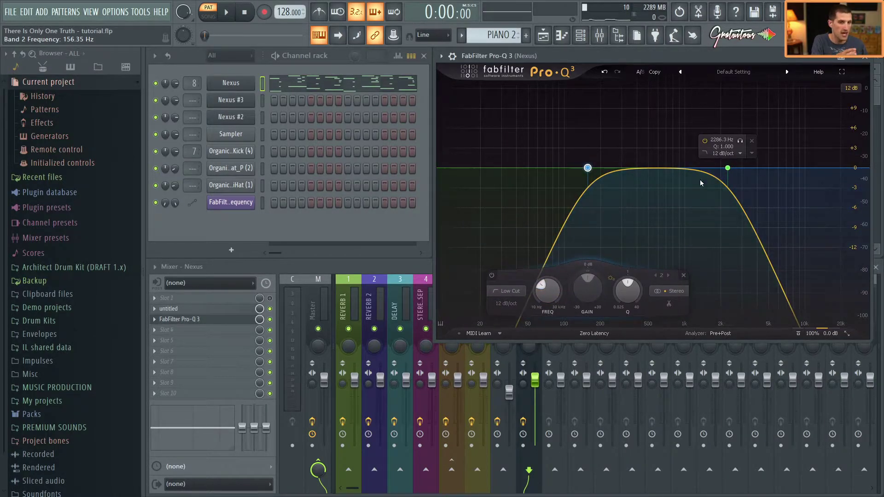
{"action": "left_click_drag", "start_coordinate": [588, 169], "coordinate": [593, 168]}
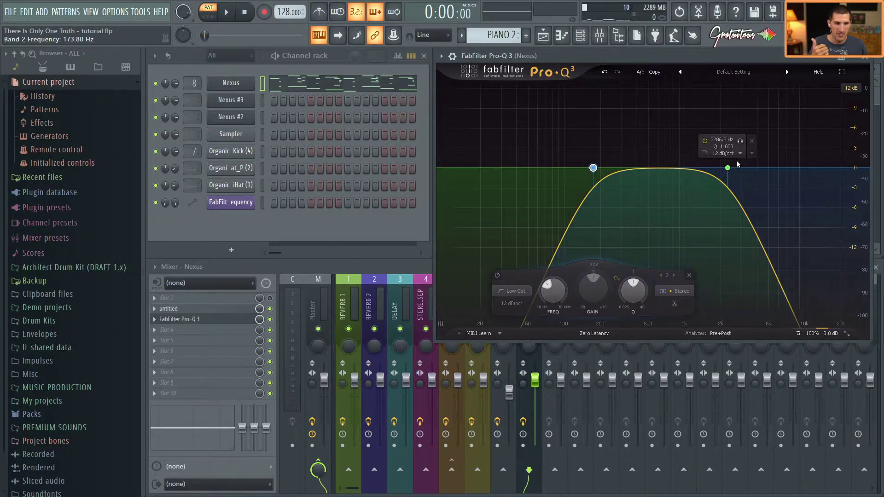
Step: Delete the high cut band and sweep the low cut frequency up to about 5812 Hz and back down during playback
{"action": "left_click", "coordinate": [753, 141]}
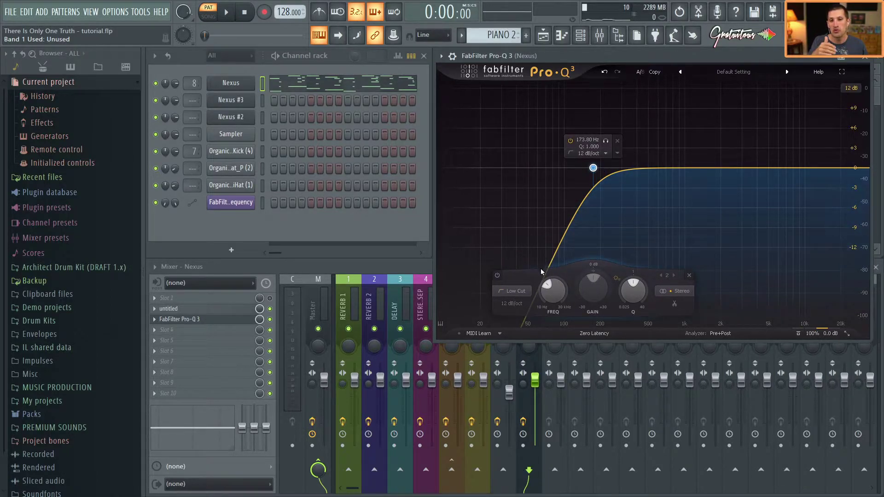
{"action": "left_click_drag", "start_coordinate": [556, 298], "coordinate": [555, 279]}
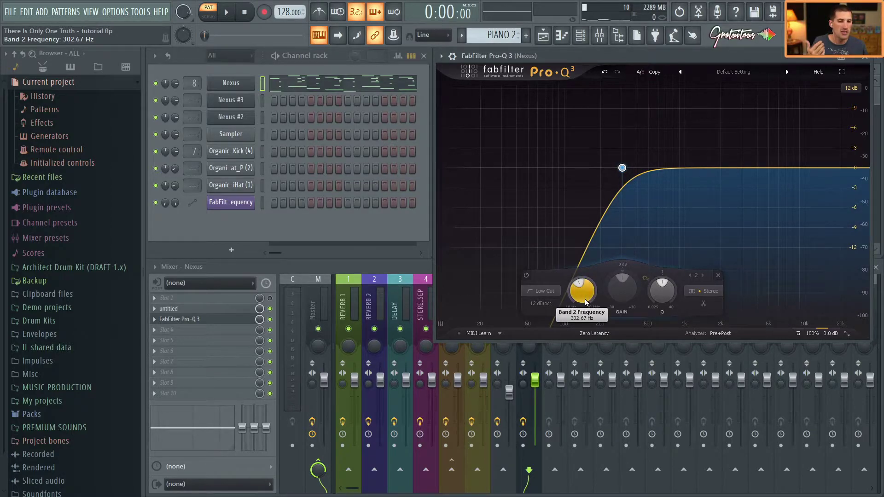
{"action": "left_click_drag", "start_coordinate": [587, 301], "coordinate": [604, 249]}
{"action": "key", "text": "space"}
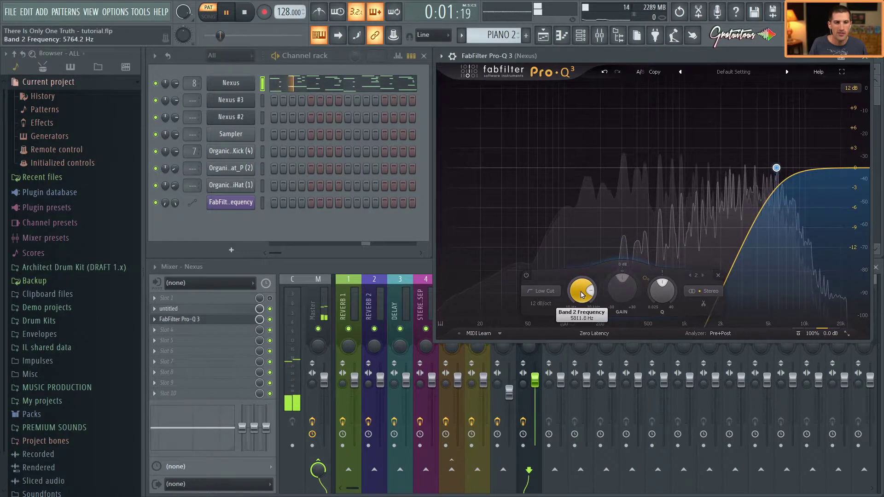
{"action": "left_click_drag", "start_coordinate": [583, 292], "coordinate": [598, 346]}
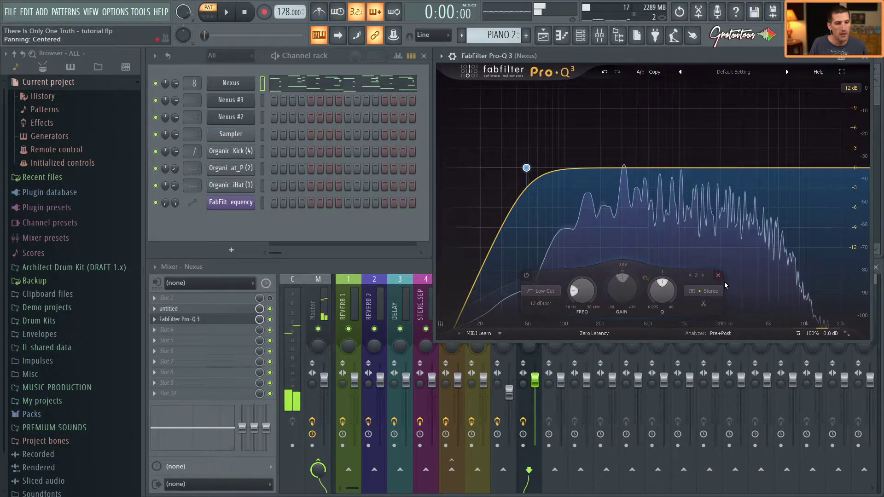
Step: Replace the low cut band with a high cut at 30000 Hz and sweep it down to about 23 Hz during playback
{"action": "left_click", "coordinate": [719, 276]}
{"action": "key", "text": "space"}
{"action": "left_click", "coordinate": [862, 167]}
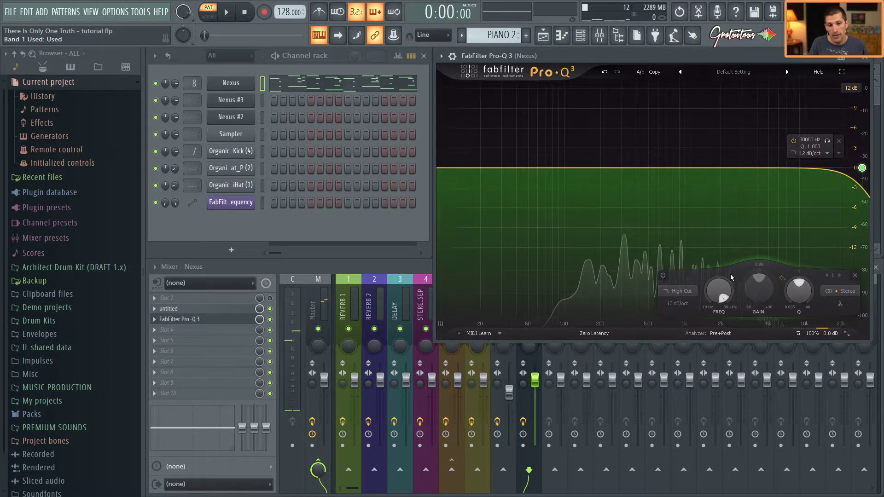
{"action": "left_click_drag", "start_coordinate": [723, 291], "coordinate": [740, 443]}
{"action": "key", "text": "space"}
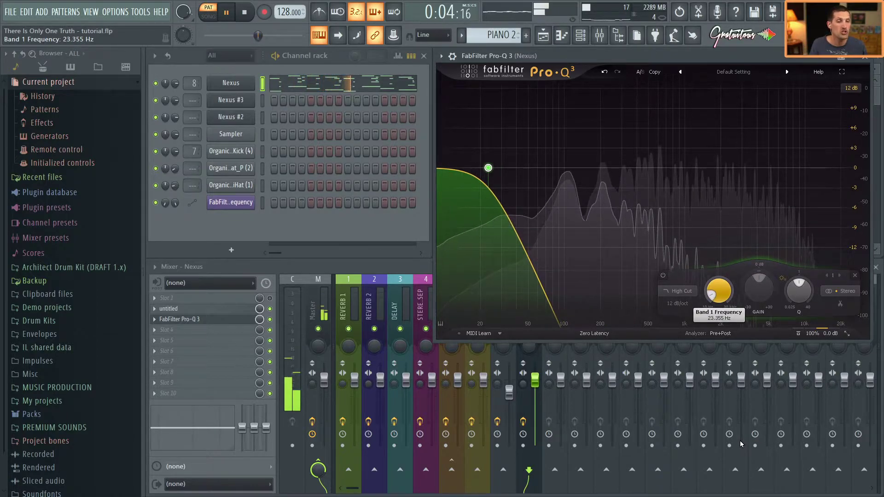
Step: Sweep the high cut frequency gradually back up to about 24476 Hz during playback, and stop the pattern
{"action": "left_click_drag", "start_coordinate": [741, 444], "coordinate": [743, 410]}
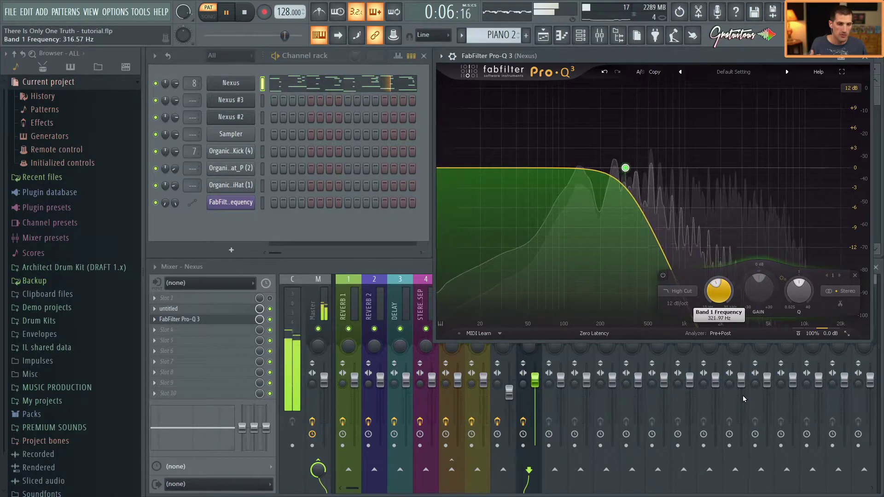
{"action": "left_click_drag", "start_coordinate": [745, 362], "coordinate": [747, 333]}
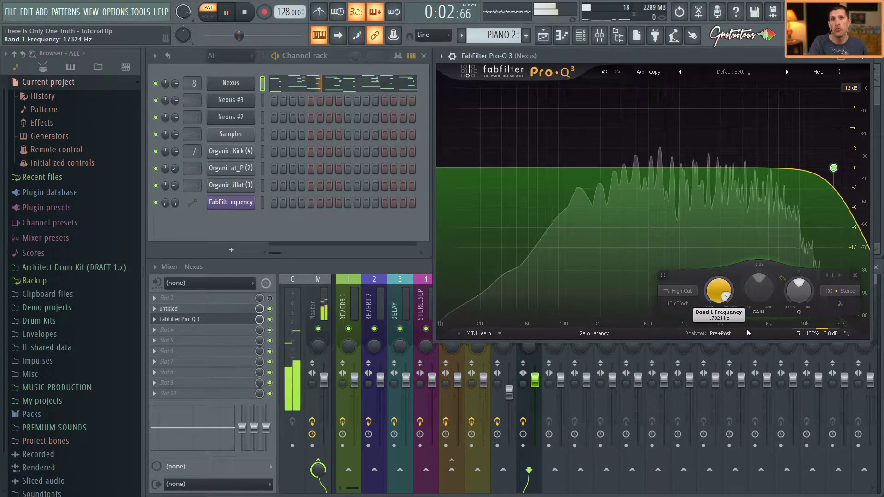
{"action": "mouse_move", "coordinate": [747, 332]}
{"action": "left_mouse_down"}
{"action": "mouse_move", "coordinate": [754, 418]}
{"action": "mouse_move", "coordinate": [753, 327]}
{"action": "left_mouse_up"}
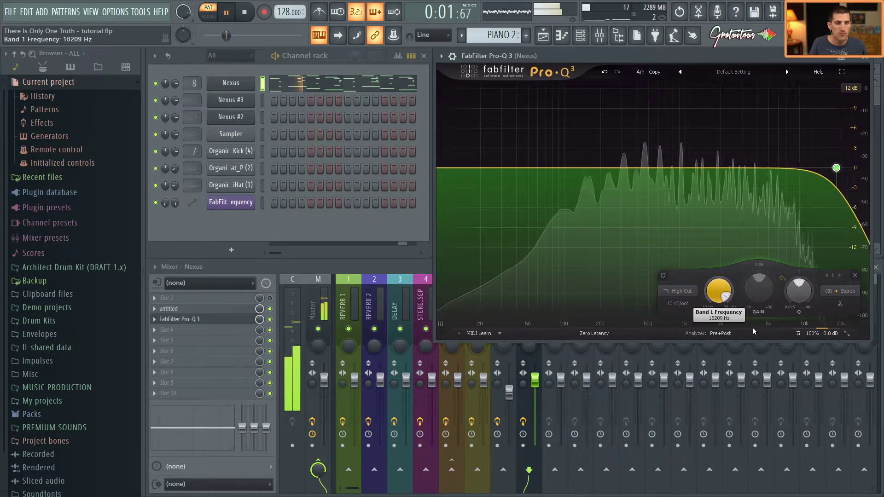
{"action": "mouse_move", "coordinate": [733, 256]}
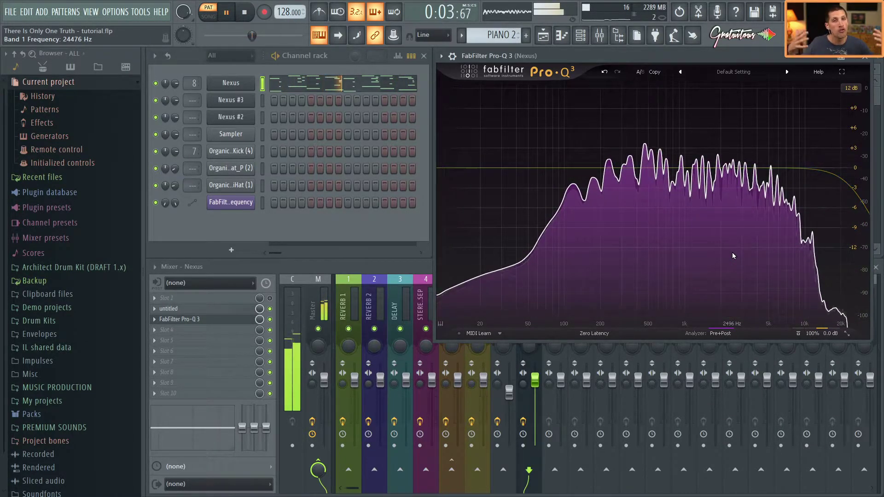
{"action": "key", "text": "space"}
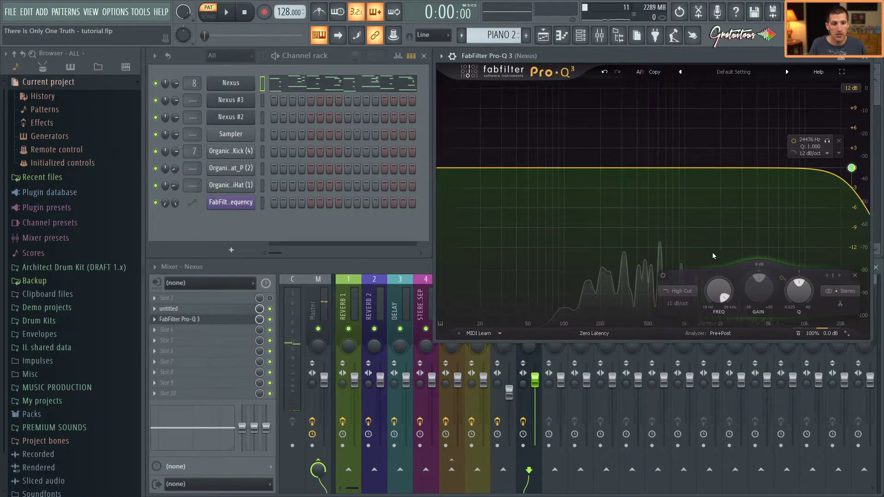
{"action": "right_click", "coordinate": [710, 295]}
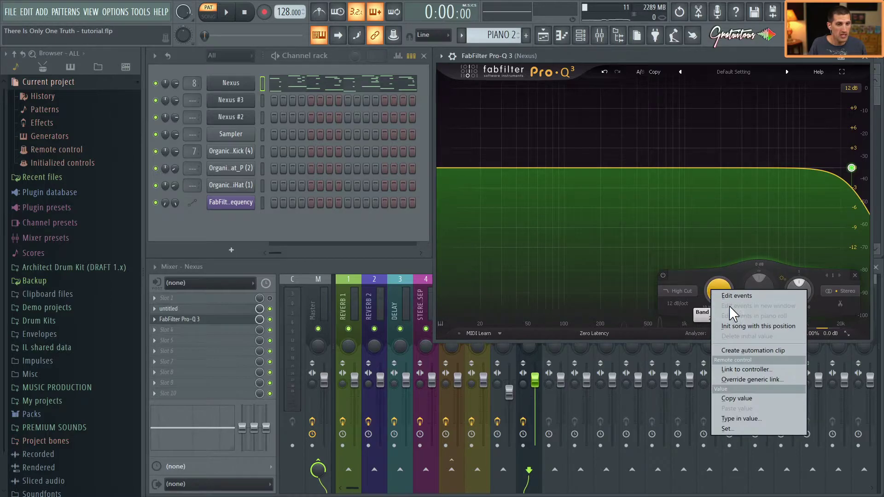
{"action": "left_click", "coordinate": [736, 278]}
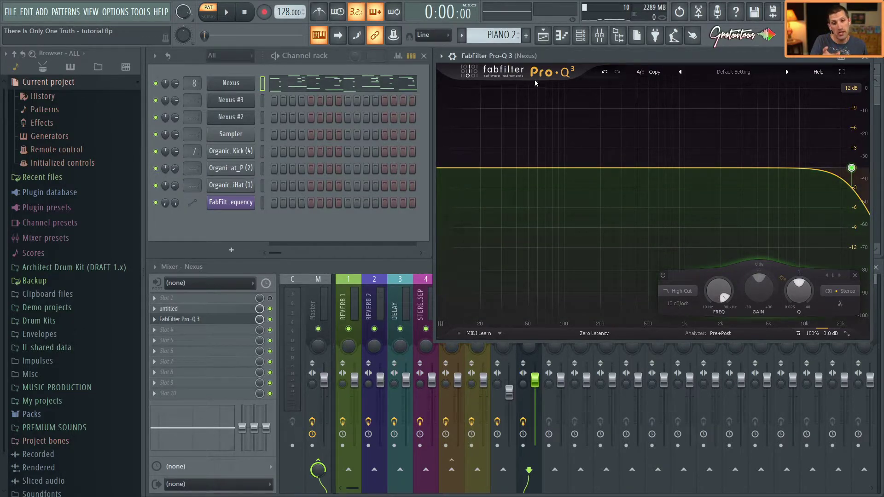
{"action": "right_click", "coordinate": [731, 283]}
{"action": "left_click", "coordinate": [734, 272]}
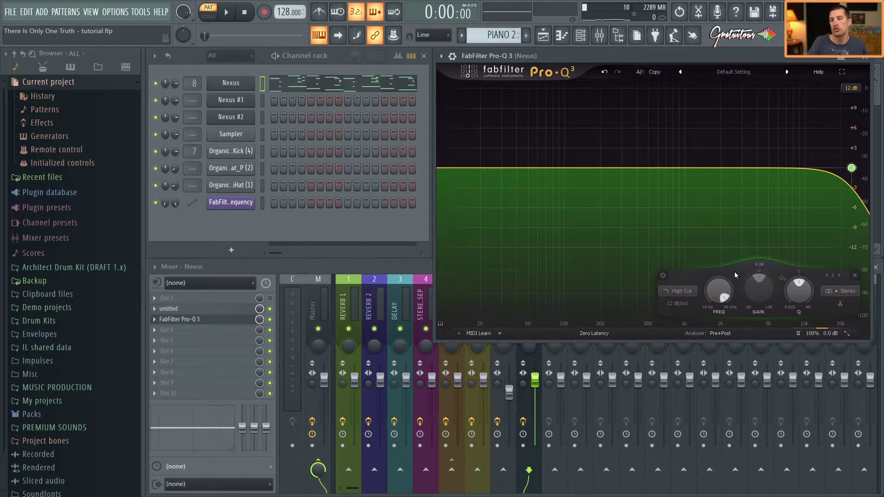
Step: Lower the high cut frequency to about 10022 Hz and create an automation clip for the Nexus Band 1 Frequency
{"action": "scroll", "coordinate": [718, 299], "scroll_direction": "down", "scroll_amount": 2}
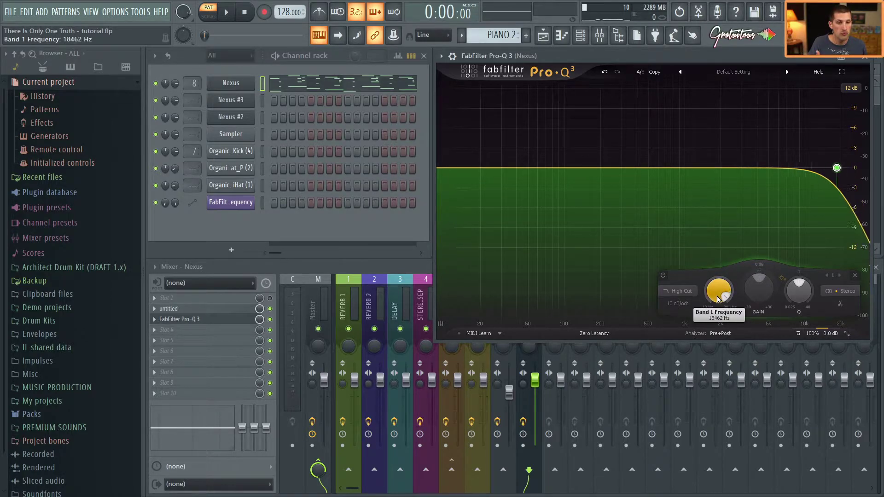
{"action": "scroll", "coordinate": [718, 299], "scroll_direction": "down", "scroll_amount": 3}
{"action": "left_click", "coordinate": [145, 10]}
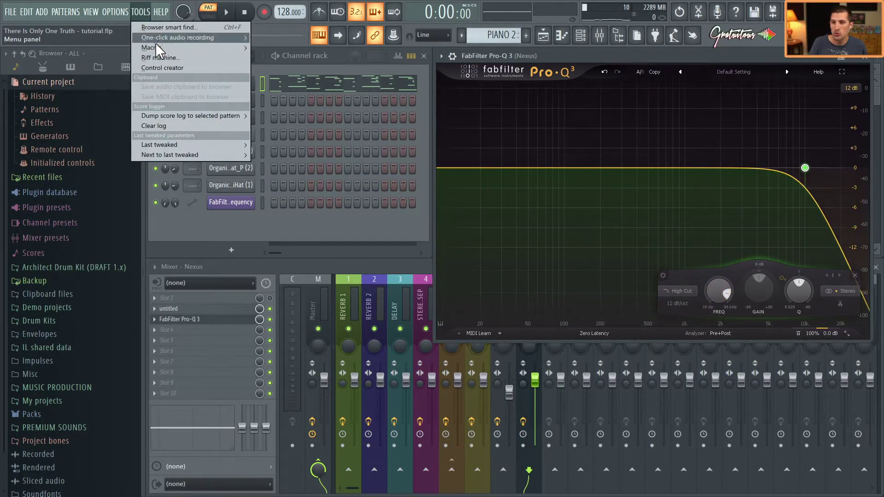
{"action": "mouse_move", "coordinate": [184, 143]}
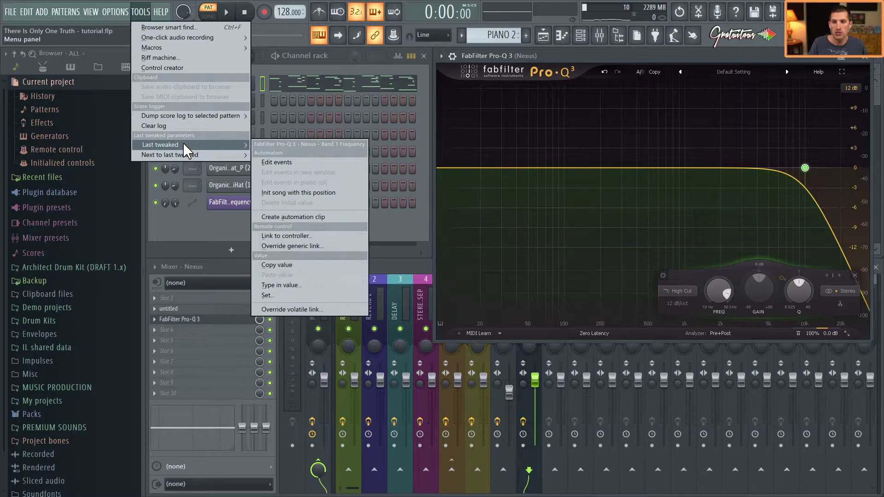
{"action": "left_click", "coordinate": [311, 217]}
{"action": "left_click_drag", "start_coordinate": [611, 59], "coordinate": [311, 100]}
{"action": "right_click", "coordinate": [422, 331]}
{"action": "left_click", "coordinate": [464, 390]}
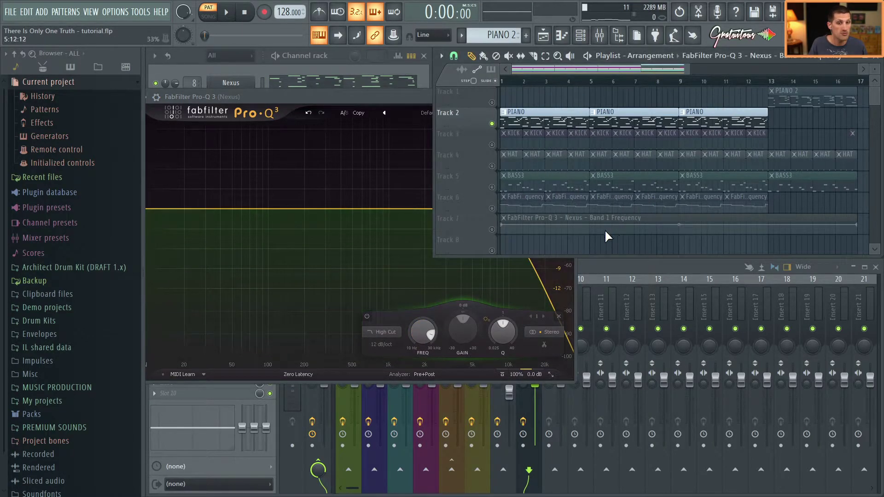
Step: Shape the Band 1 Frequency automation clip to dip shortly before bar 2 and rise gradually to its end
{"action": "scroll", "coordinate": [603, 235], "scroll_direction": "up", "scroll_amount": 3}
{"action": "left_click", "coordinate": [534, 215]}
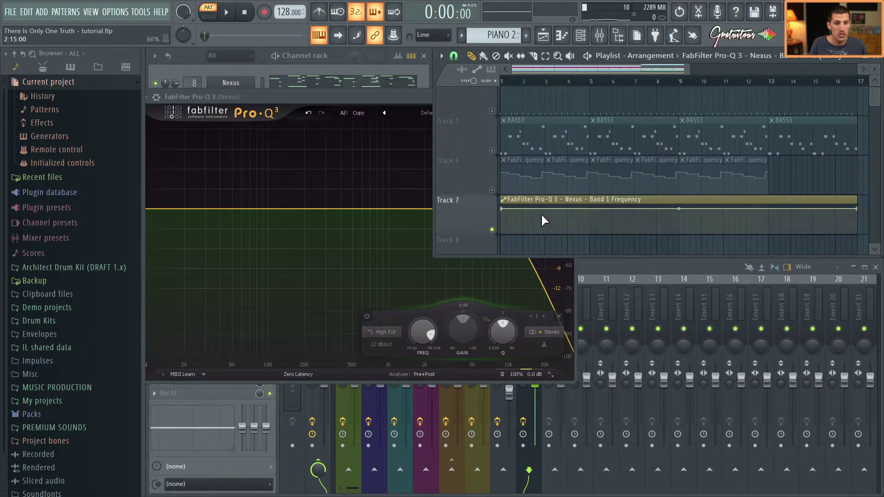
{"action": "left_click_drag", "start_coordinate": [542, 220], "coordinate": [519, 222]}
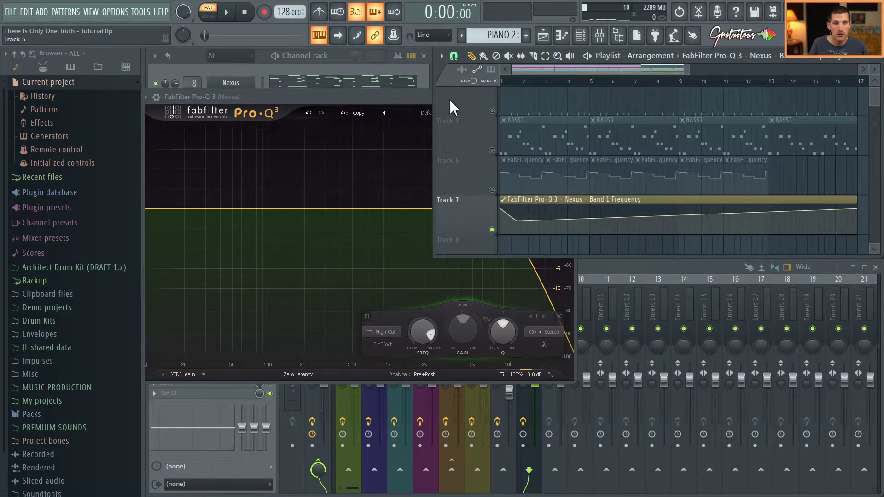
Step: Switch playback from pattern to song mode and reactivate all the muted playlist tracks
{"action": "left_click", "coordinate": [396, 110]}
{"action": "key", "text": "space"}
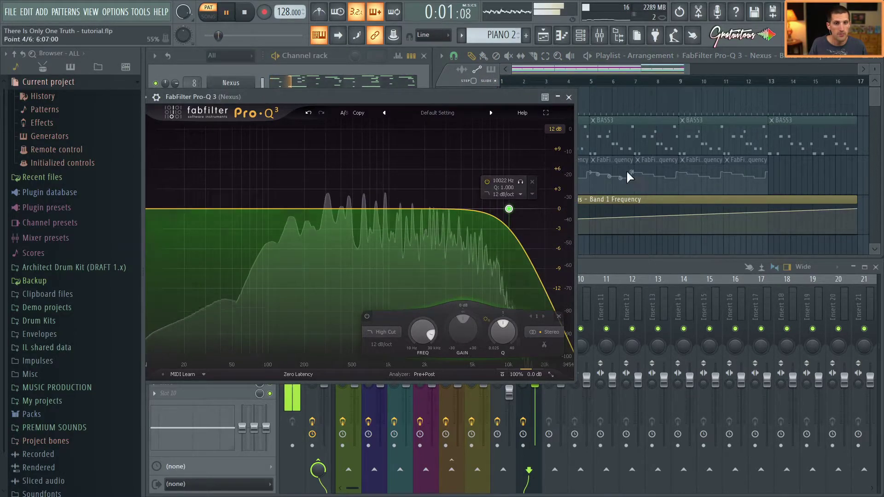
{"action": "key", "text": "l"}
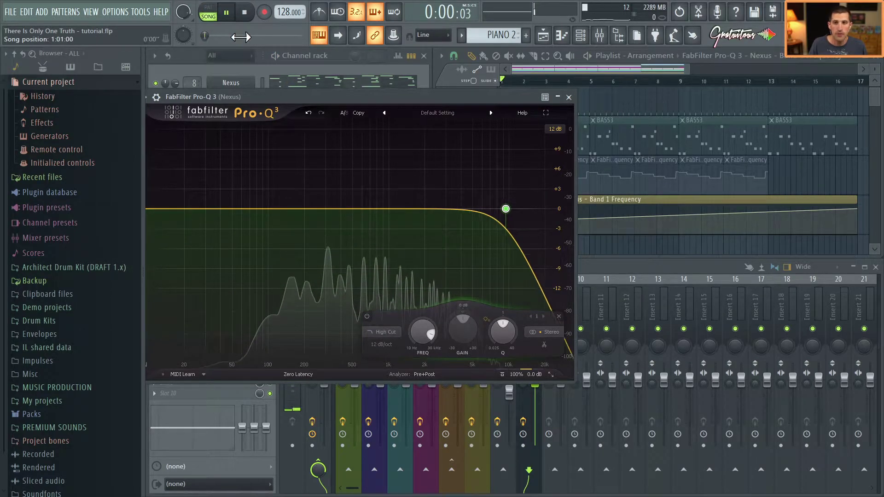
{"action": "key", "text": "space"}
{"action": "left_click", "coordinate": [700, 233]}
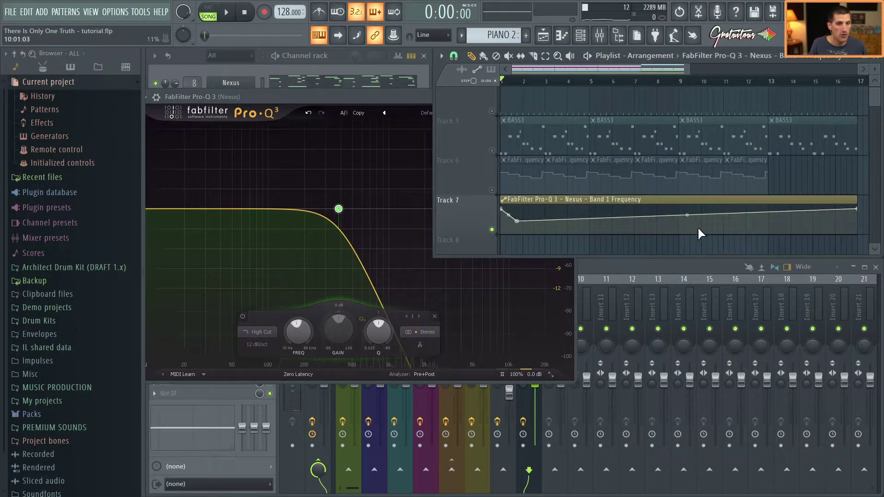
{"action": "scroll", "coordinate": [506, 164], "scroll_direction": "up", "scroll_amount": 3}
{"action": "scroll", "coordinate": [494, 168], "scroll_direction": "down", "scroll_amount": 4}
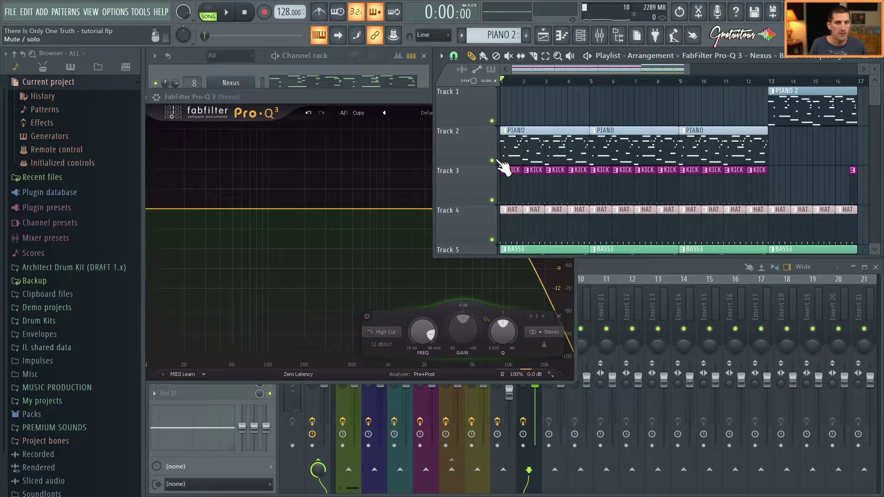
Step: Play the arrangement, raise the Nexus frequency automation's low point to 33%, and delete the automation clip
{"action": "key", "text": "space"}
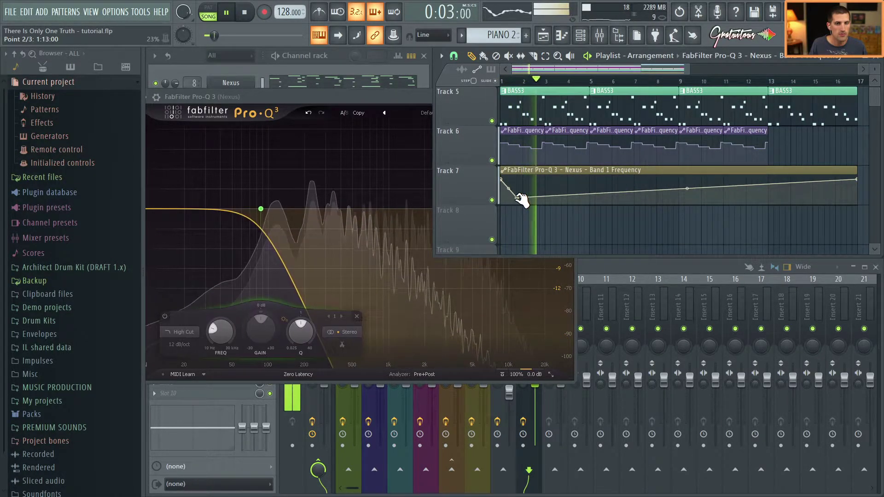
{"action": "key", "text": "space"}
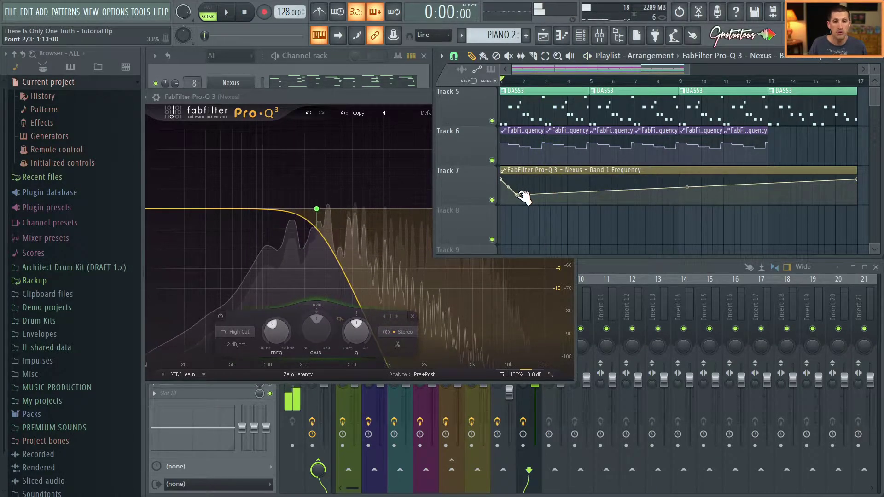
{"action": "right_click", "coordinate": [552, 173]}
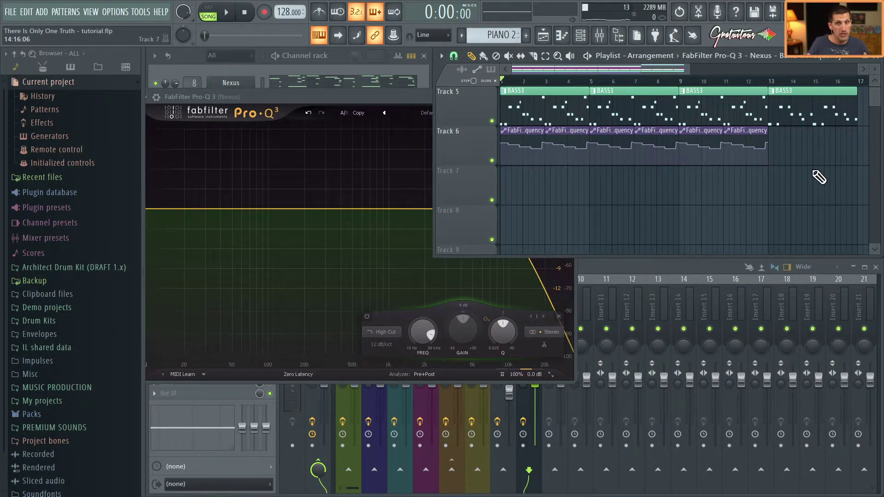
Step: Close the Nexus equalizer, follow the kick's routing to the DISTORTION mixer track, and open that track's FabFilter Pro-Q 3
{"action": "left_click", "coordinate": [351, 99]}
{"action": "key", "text": "Escape"}
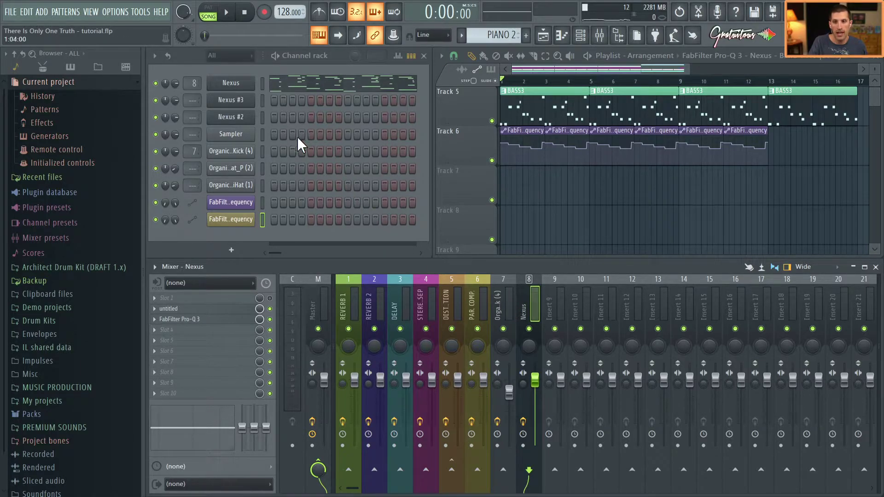
{"action": "left_click", "coordinate": [263, 152]}
{"action": "left_click", "coordinate": [513, 300]}
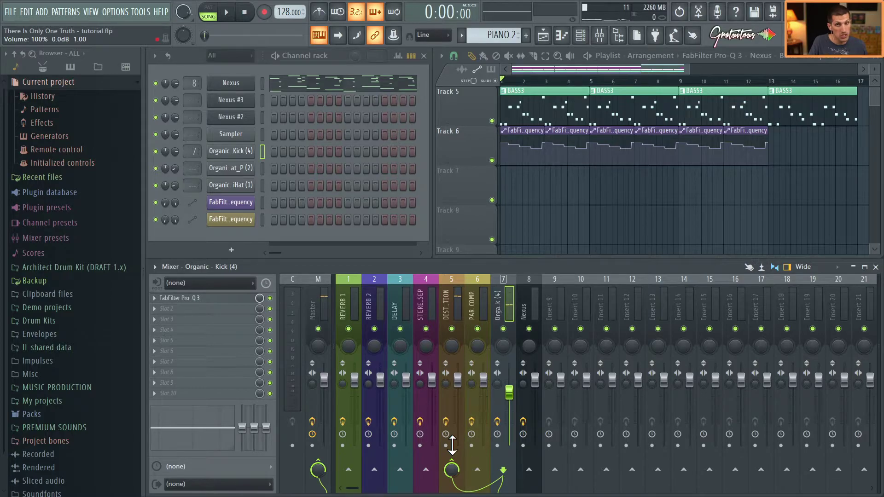
{"action": "left_click", "coordinate": [449, 305]}
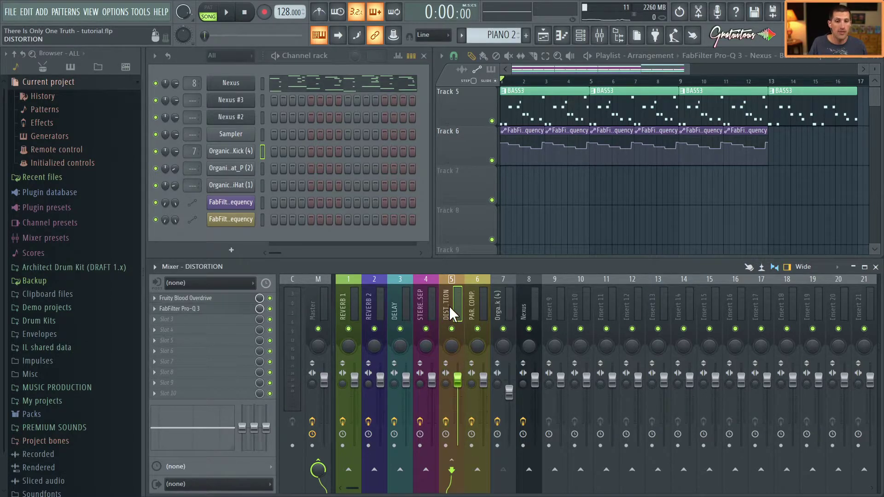
{"action": "left_click", "coordinate": [225, 316]}
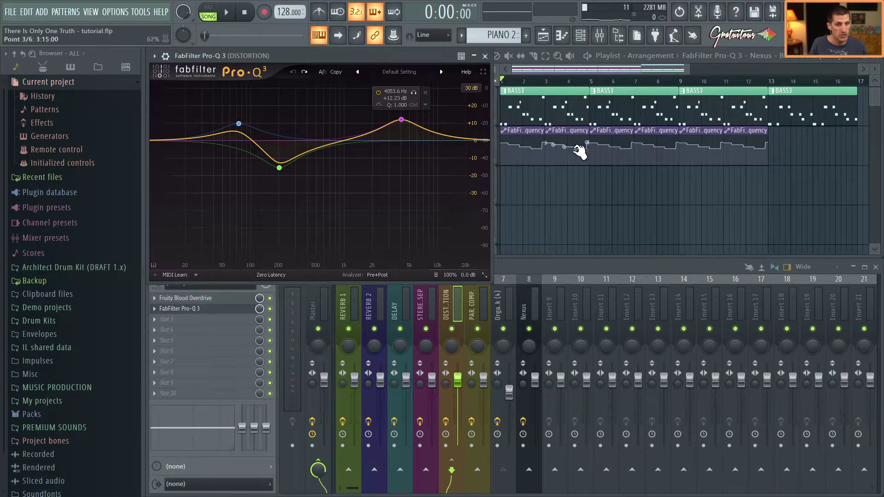
Step: Check the curve mode of the Track 6 frequency automation's third point and play the song to watch the distortion band sweep
{"action": "right_click", "coordinate": [523, 153]}
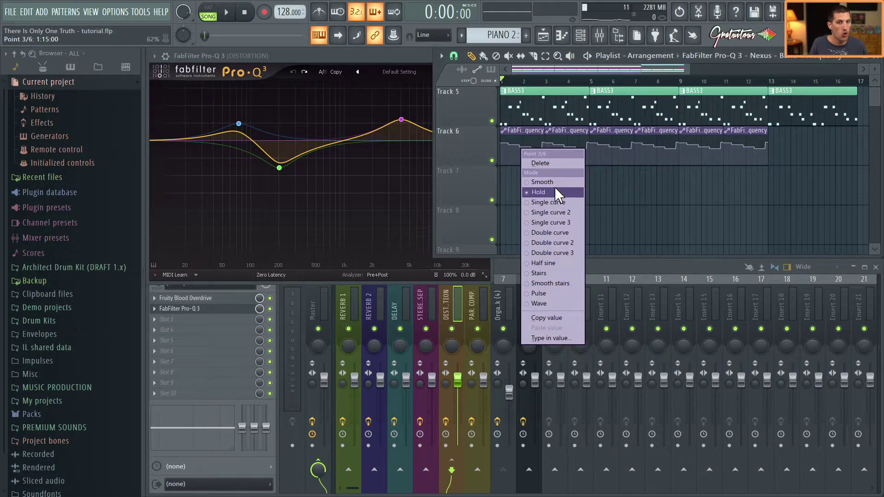
{"action": "left_click", "coordinate": [666, 220]}
{"action": "key", "text": "space"}
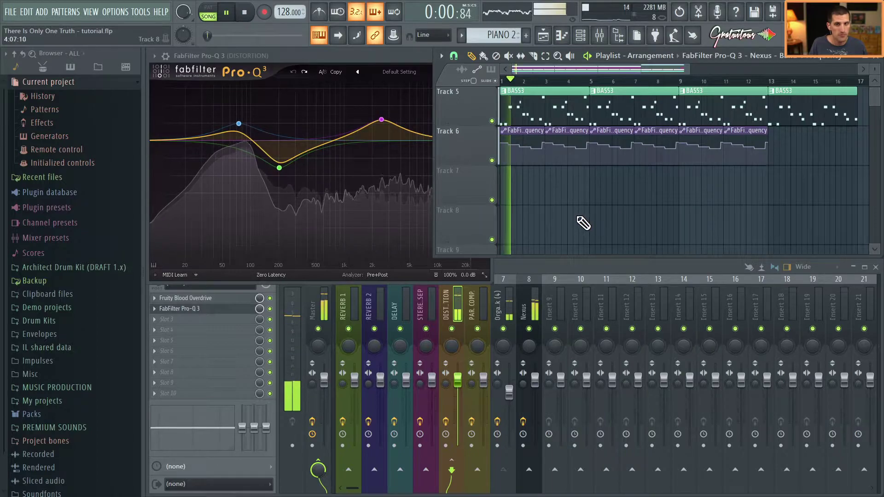
{"action": "mouse_move", "coordinate": [365, 141]}
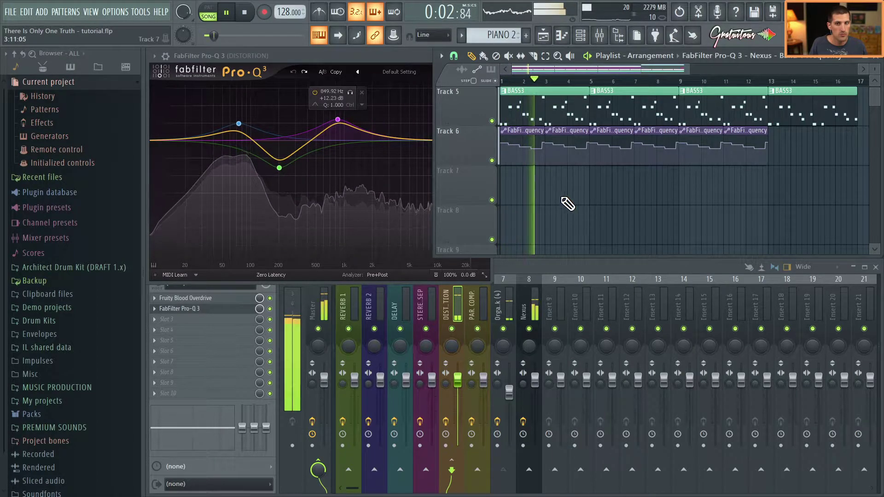
{"action": "scroll", "coordinate": [562, 197], "scroll_direction": "up", "scroll_amount": 2}
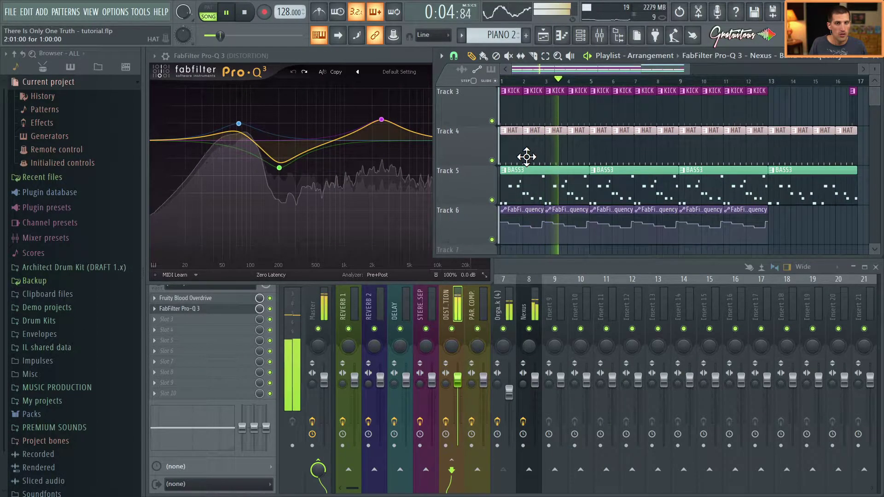
{"action": "scroll", "coordinate": [525, 154], "scroll_direction": "down", "scroll_amount": 2}
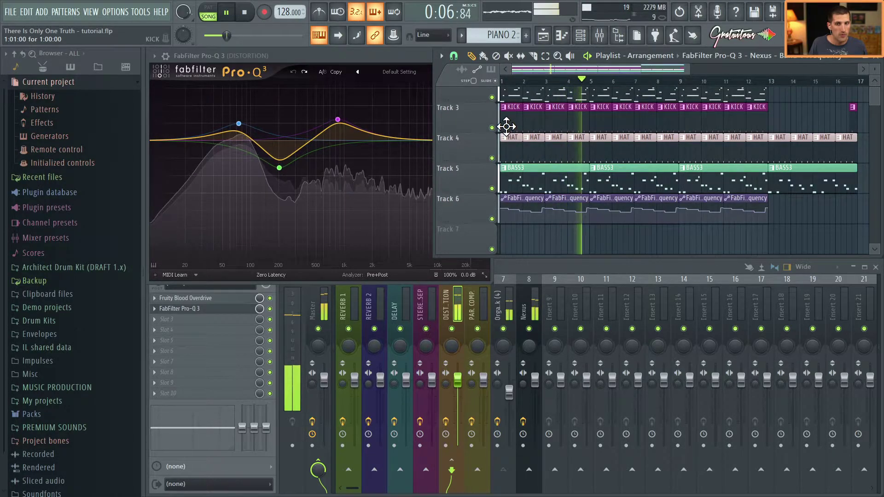
{"action": "key", "text": "space"}
Step: Solo the kick on Track 3 together with the Track 6 frequency automation, play both, and close the distortion equalizer
{"action": "right_click", "coordinate": [492, 128]}
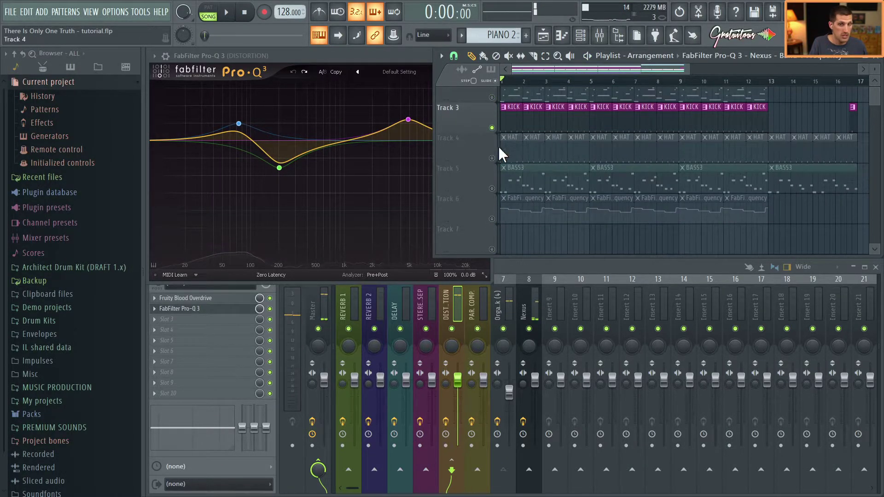
{"action": "left_click", "coordinate": [492, 219]}
{"action": "key", "text": "space"}
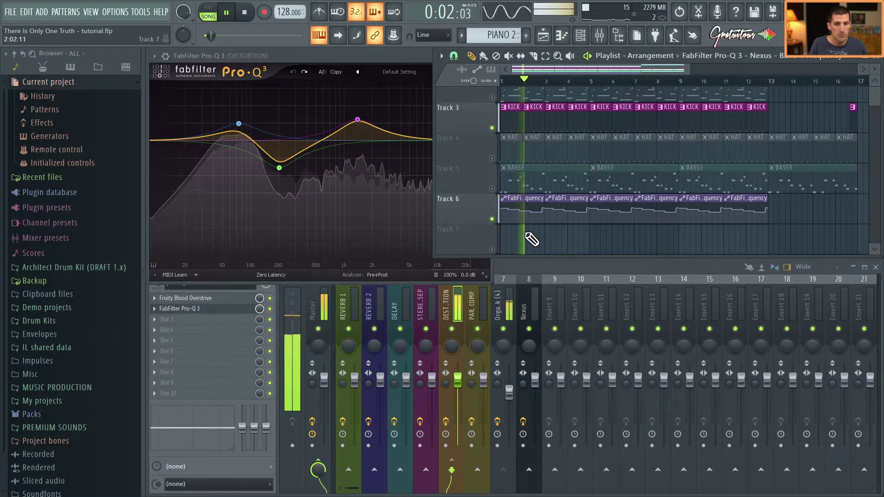
{"action": "key", "text": "space"}
{"action": "left_click", "coordinate": [390, 60]}
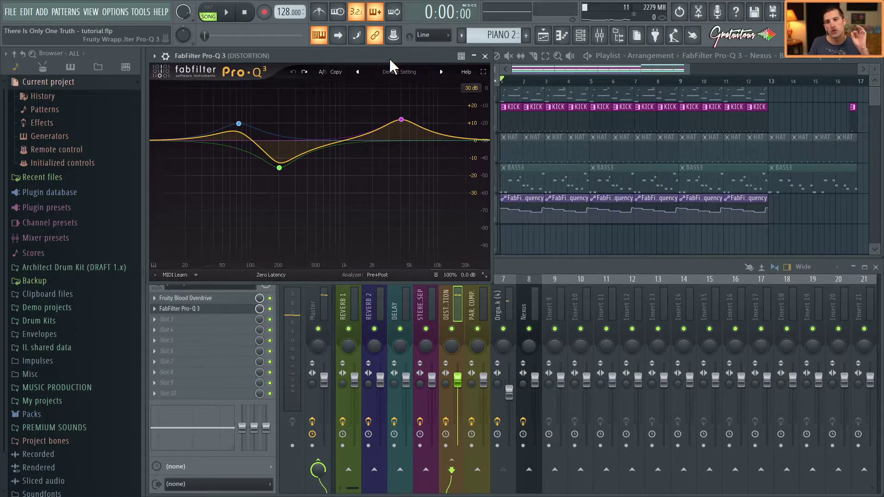
{"action": "key", "text": "Escape"}
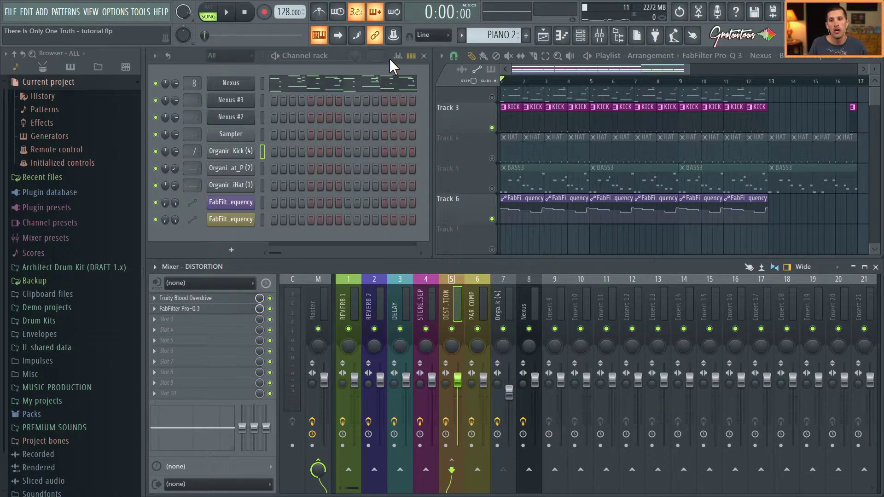
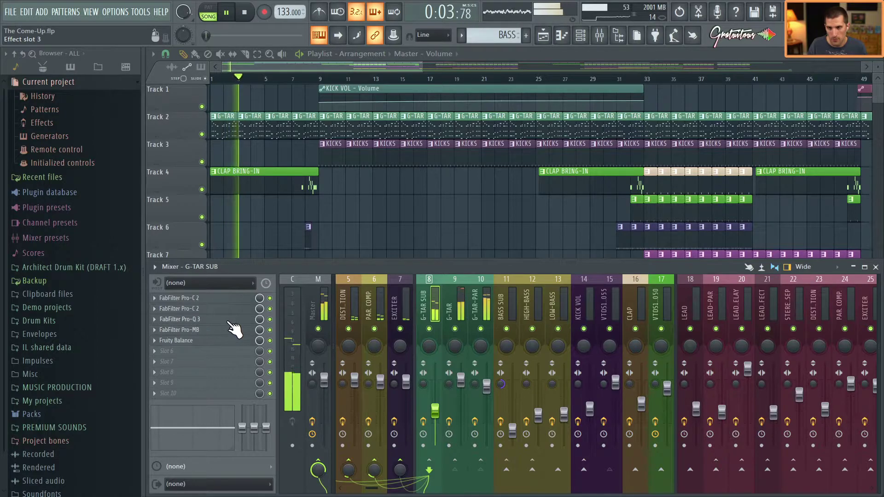
Step: Inspect the G-TAR SUB track's FabFilter Pro-Q 3 during playback and examine its Band 5 Solo and Frequency automation in the full playlist
{"action": "left_click", "coordinate": [216, 319]}
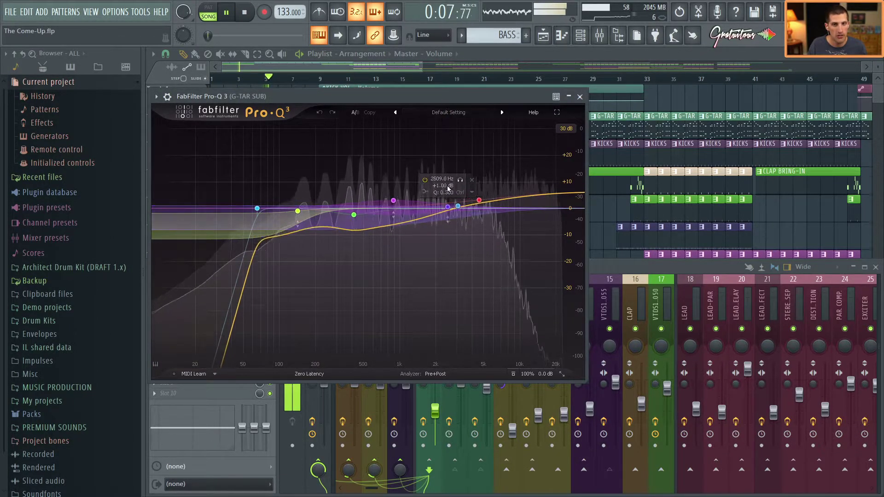
{"action": "key", "text": "Escape"}
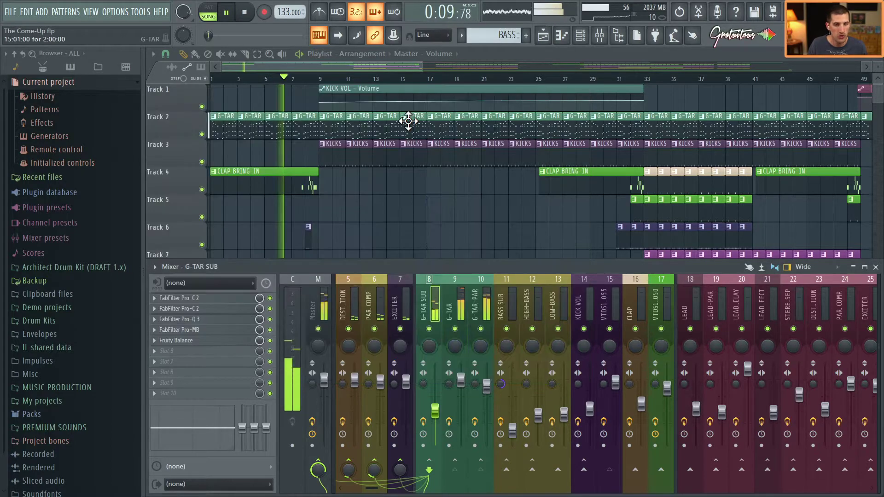
{"action": "key", "text": "F9"}
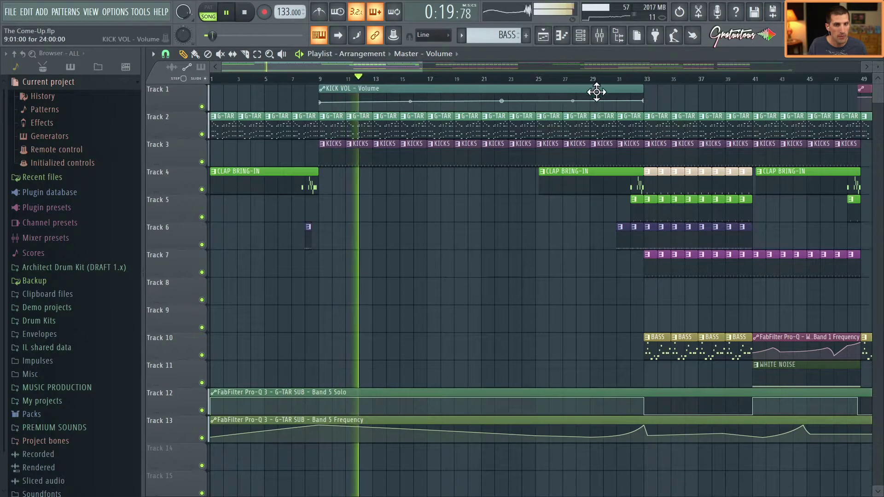
{"action": "scroll", "coordinate": [468, 277], "scroll_direction": "down", "scroll_amount": 2}
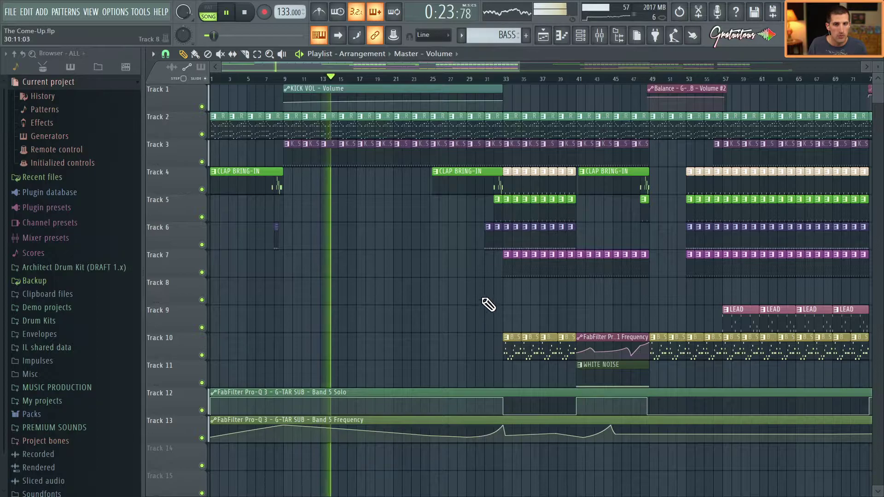
{"action": "key", "text": "space"}
{"action": "scroll", "coordinate": [566, 343], "scroll_direction": "up", "scroll_amount": 3}
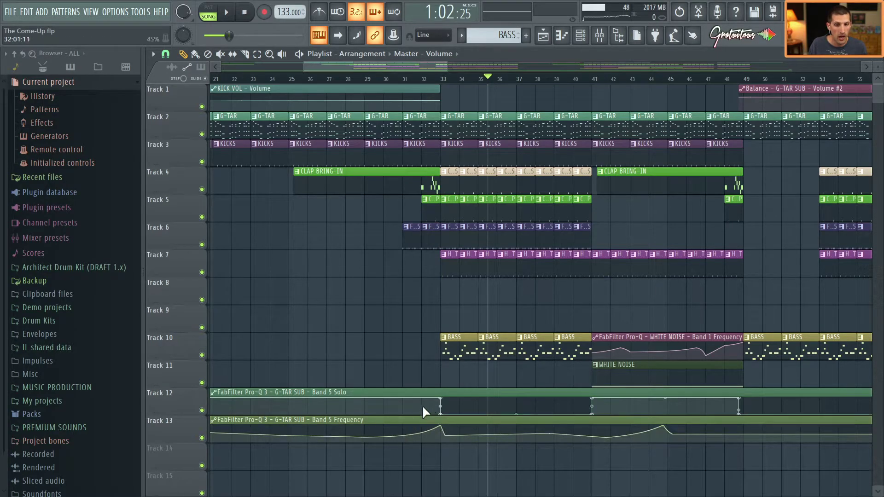
{"action": "scroll", "coordinate": [432, 407], "scroll_direction": "up", "scroll_amount": 3}
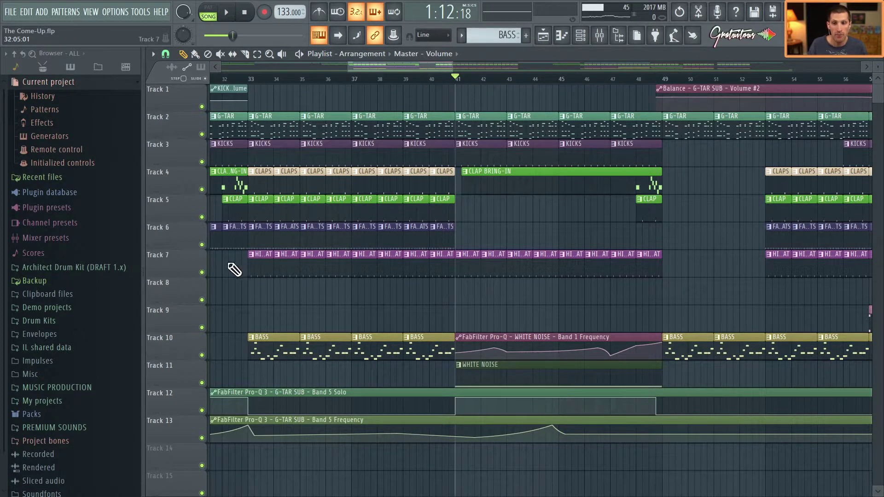
Step: Audition the Track 7 hi-hats in solo from bar 41, restore all tracks, and play the same section in full
{"action": "left_click", "coordinate": [201, 272], "text": "ctrl"}
{"action": "key", "text": "space"}
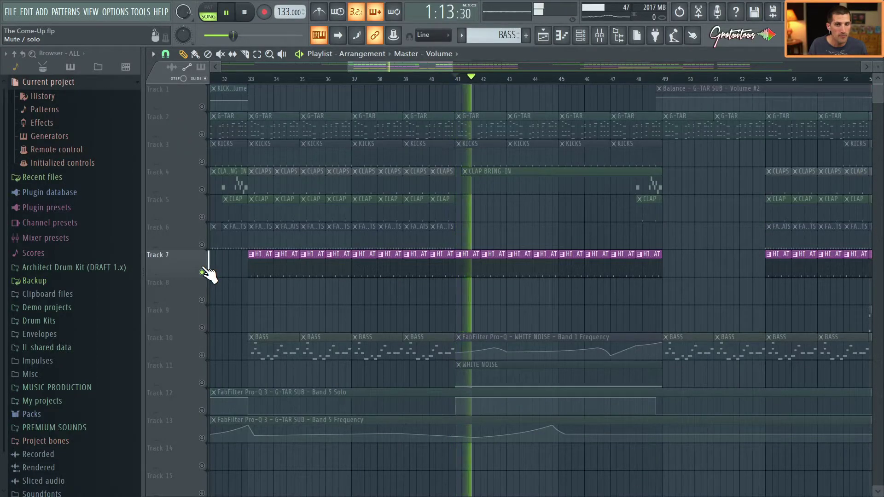
{"action": "key", "text": "space"}
{"action": "left_click", "coordinate": [202, 272], "text": "ctrl"}
{"action": "key", "text": "space"}
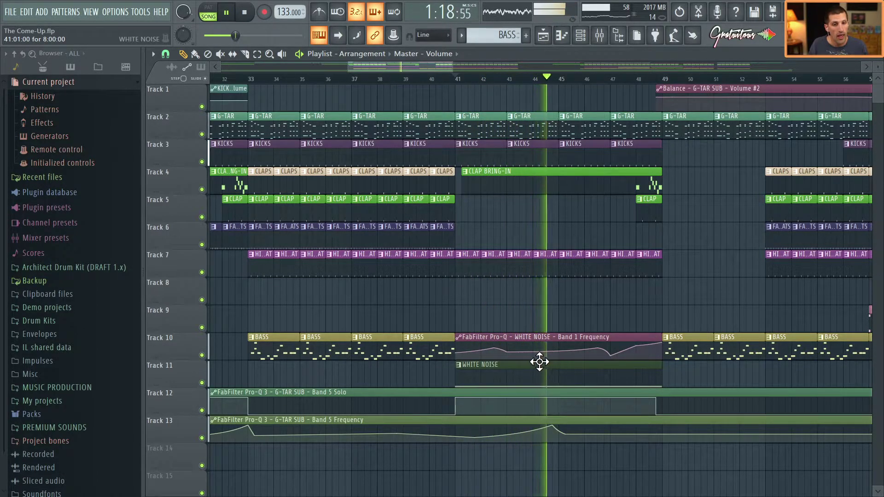
{"action": "key", "text": "space"}
Step: Open the WHITE NOISE mixer track's FabFilter Pro-Q, hide the mixer, and play from bar 41 to watch the cut band sweep
{"action": "key", "text": "F9"}
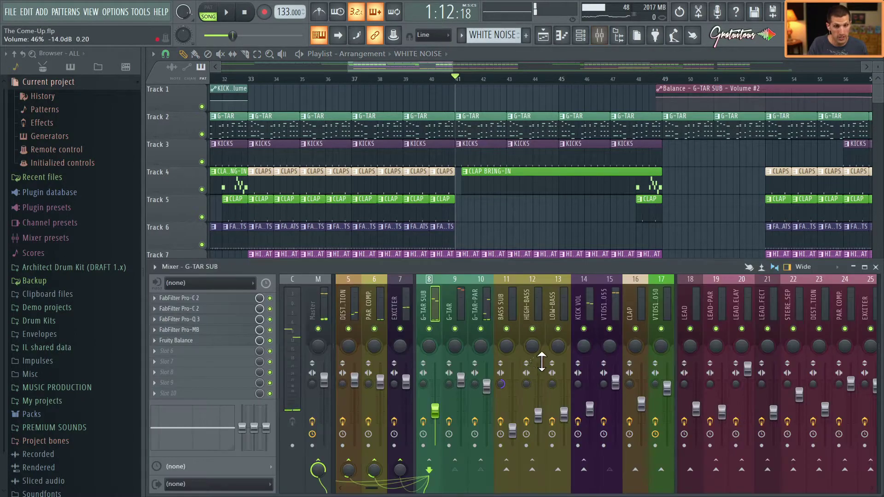
{"action": "scroll", "coordinate": [557, 302], "scroll_direction": "down", "scroll_amount": 7}
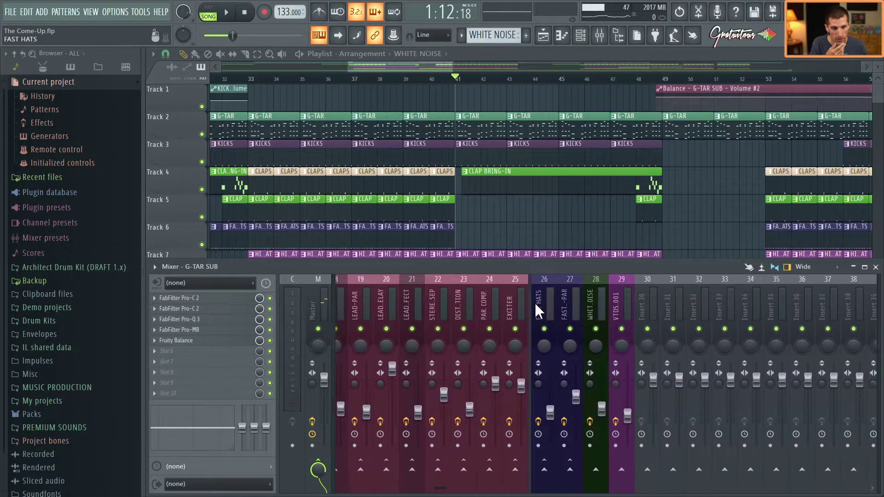
{"action": "left_click", "coordinate": [592, 304]}
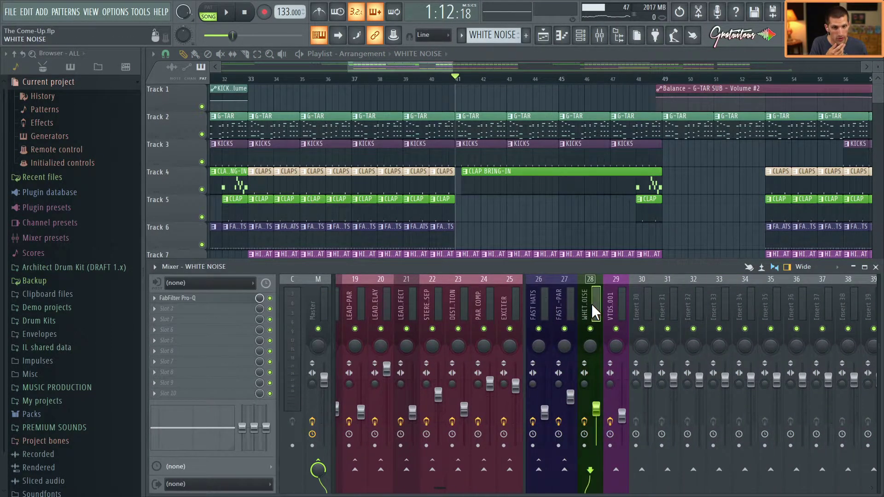
{"action": "left_click", "coordinate": [237, 300]}
{"action": "key", "text": "F9"}
{"action": "scroll", "coordinate": [456, 411], "scroll_direction": "down", "scroll_amount": 5}
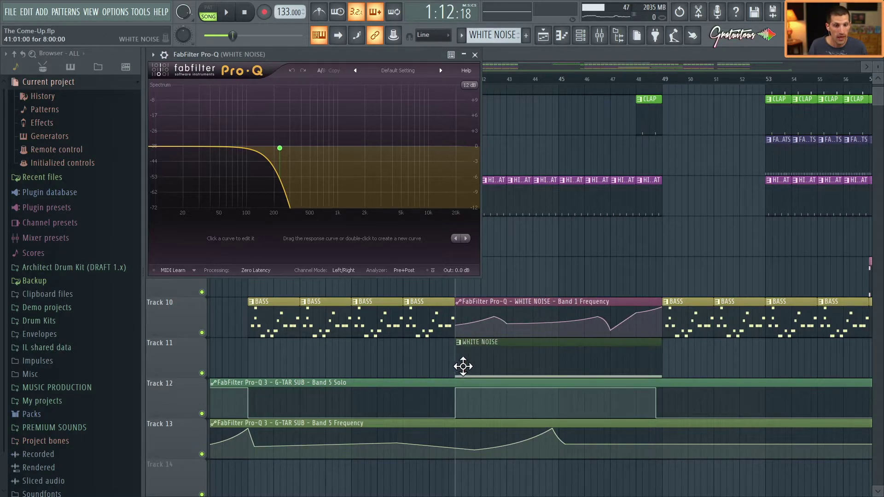
{"action": "key", "text": "space"}
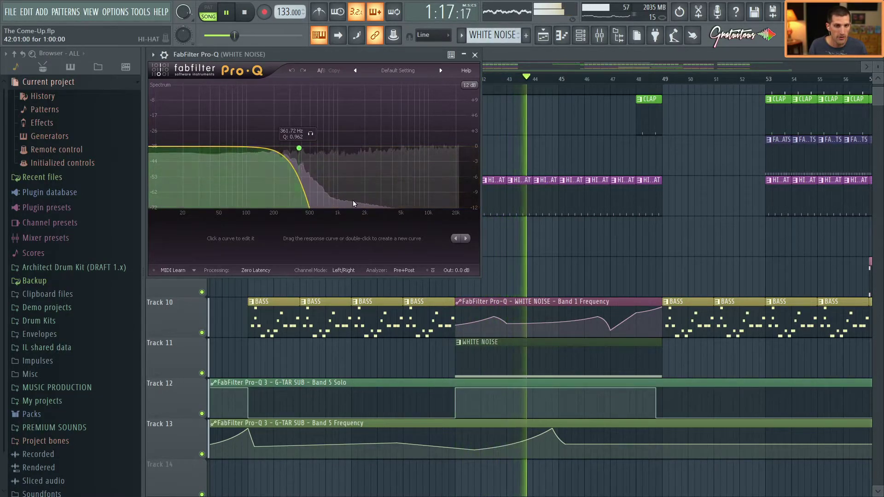
{"action": "key", "text": "space"}
Step: Audition Track 10 in solo, add the Track 11 white noise and play through its filter sweep, and reactivate all tracks
{"action": "right_click", "coordinate": [202, 373]}
{"action": "right_click", "coordinate": [201, 332]}
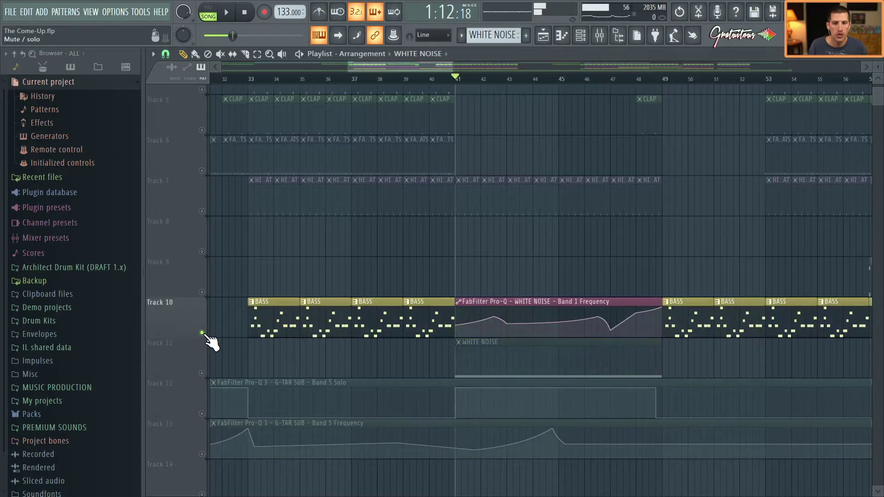
{"action": "key", "text": "space"}
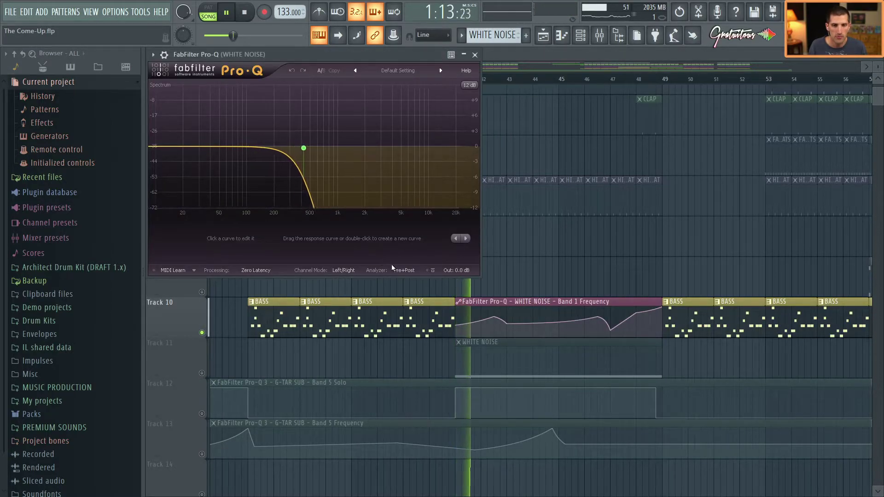
{"action": "key", "text": "space"}
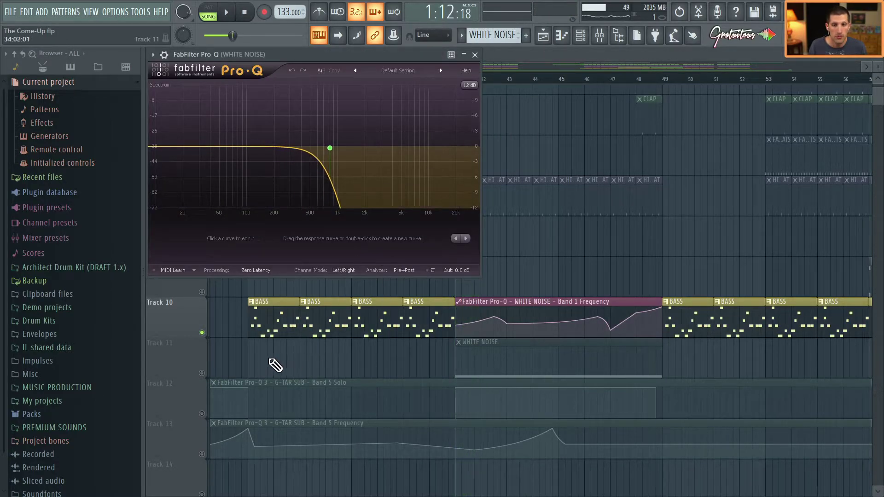
{"action": "left_click", "coordinate": [201, 373]}
{"action": "key", "text": "space"}
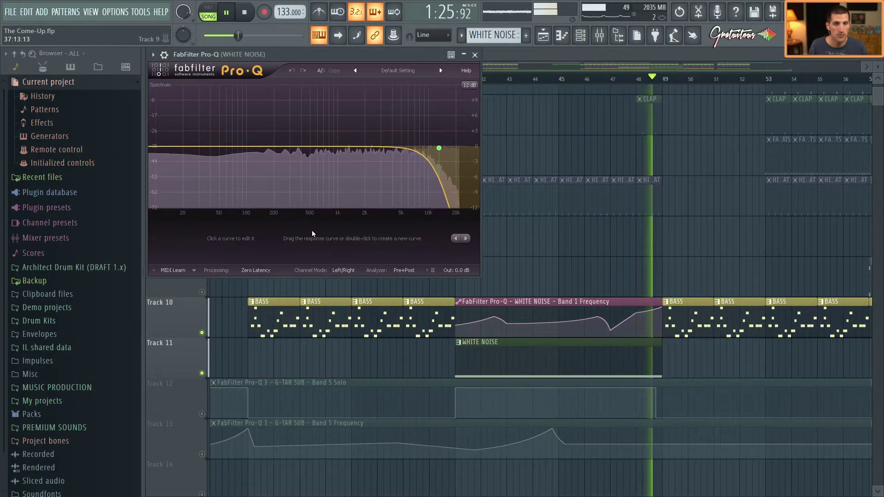
{"action": "key", "text": "space"}
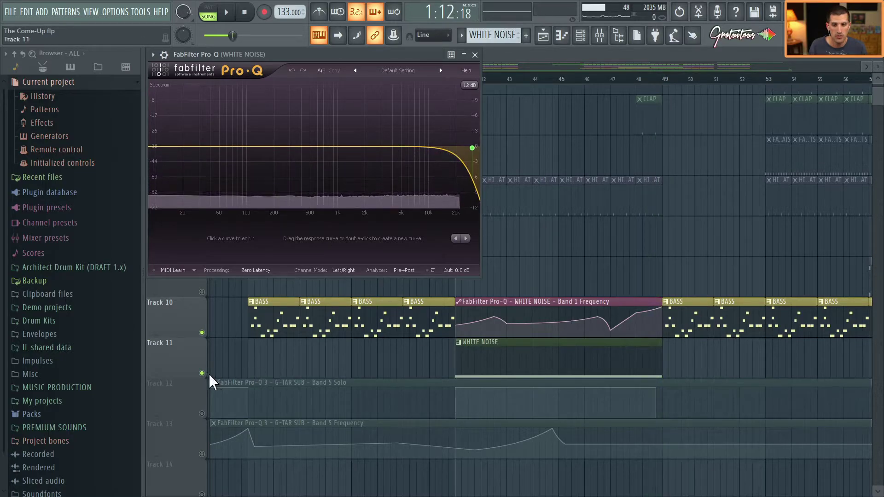
{"action": "right_click", "coordinate": [203, 374]}
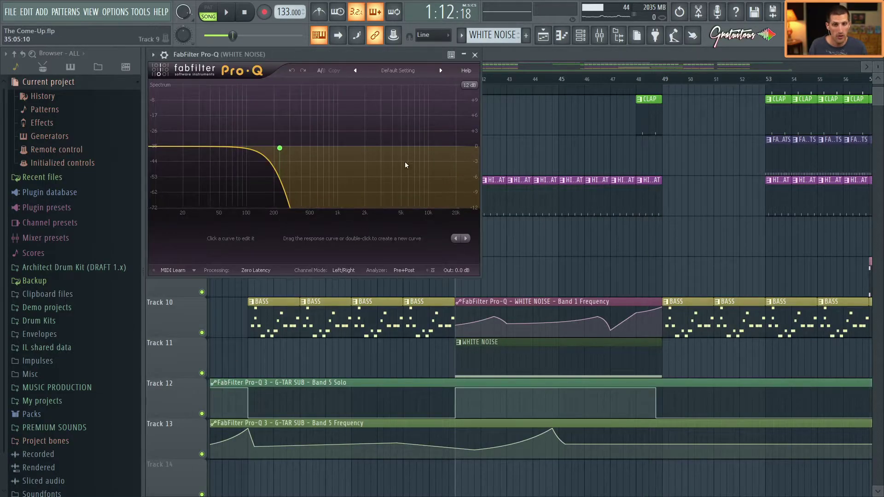
{"action": "scroll", "coordinate": [593, 201], "scroll_direction": "down", "scroll_amount": 4}
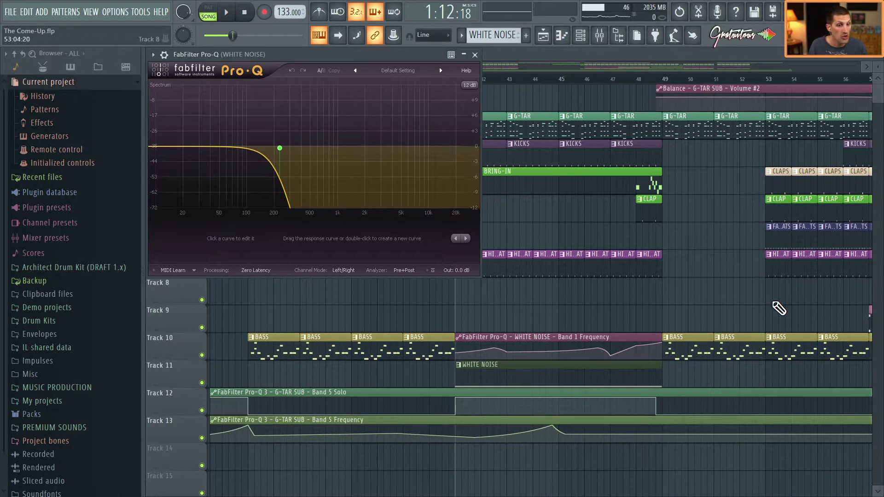
{"action": "scroll", "coordinate": [663, 300], "scroll_direction": "down", "scroll_amount": 6}
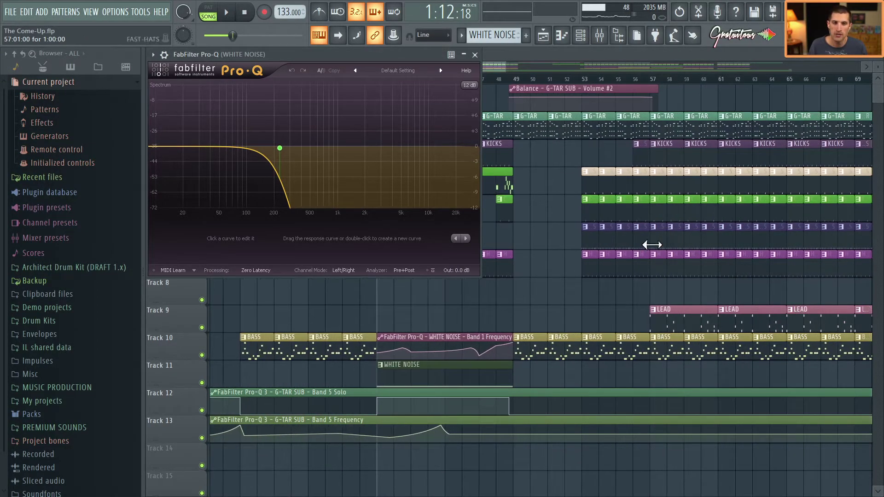
Step: Play all tracks from bar 41, check the WHITE NOISE Pro-Q high cut band during its sweep, and return to the full playlist
{"action": "key", "text": "space"}
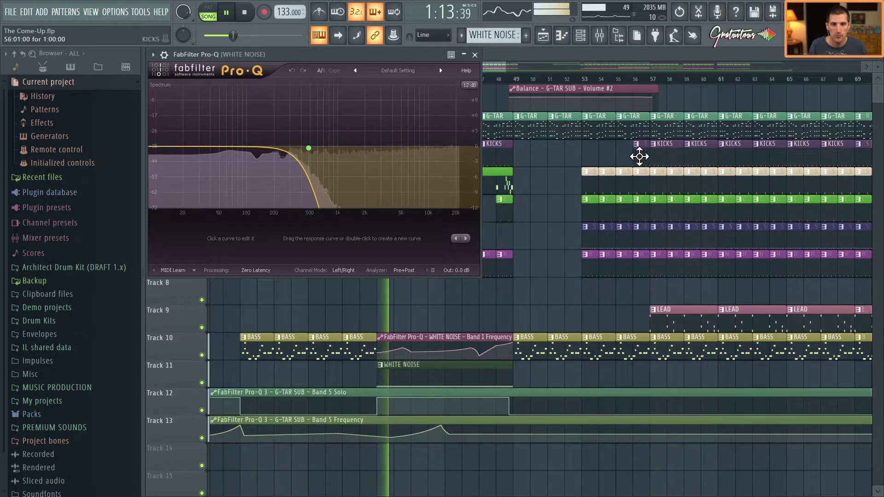
{"action": "scroll", "coordinate": [719, 187], "scroll_direction": "down", "scroll_amount": 3}
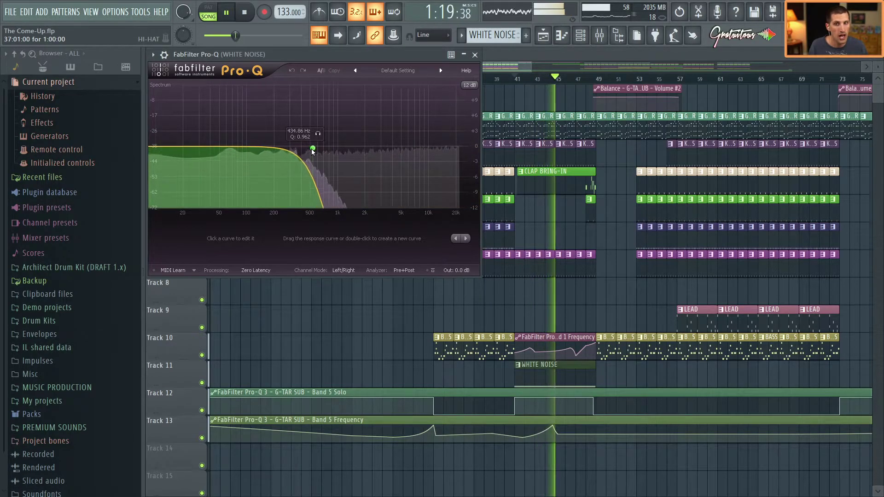
{"action": "left_click", "coordinate": [332, 147]}
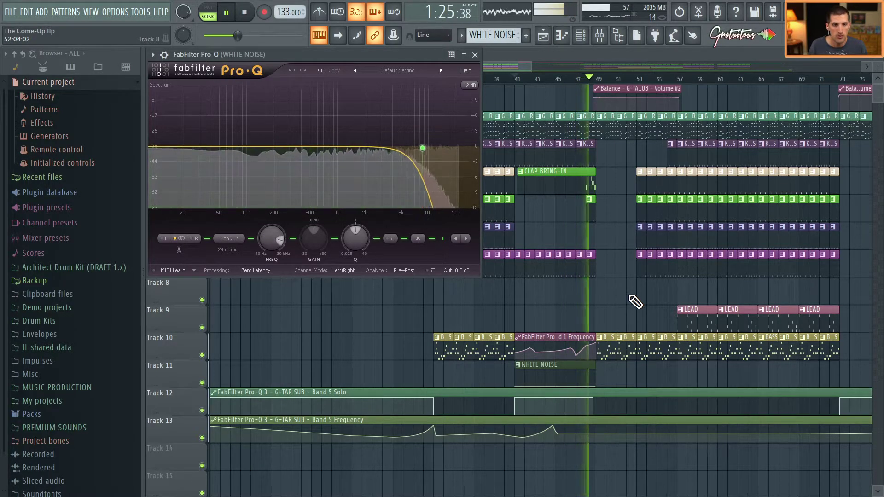
{"action": "key", "text": "F5"}
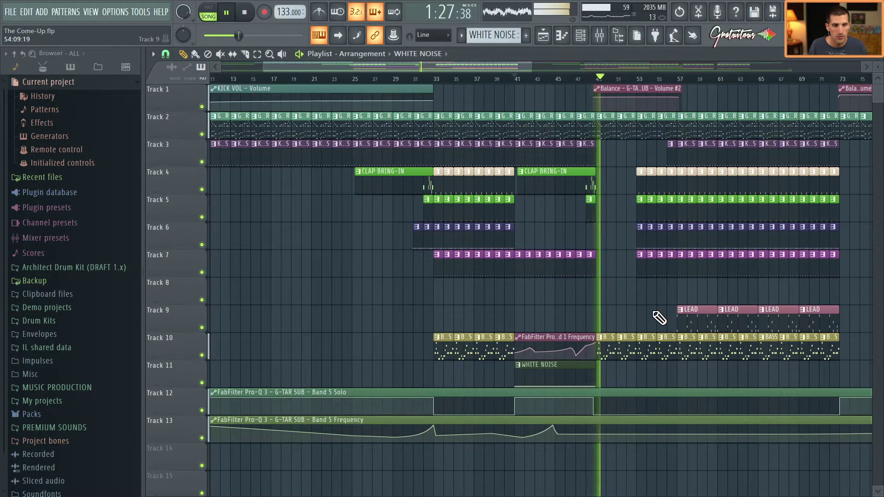
Step: Listen through the bass re-entry after the white noise clip, review the surrounding arrangement, and stop playback
{"action": "scroll", "coordinate": [736, 316], "scroll_direction": "up", "scroll_amount": 1}
{"action": "scroll", "coordinate": [737, 316], "scroll_direction": "up", "scroll_amount": 2}
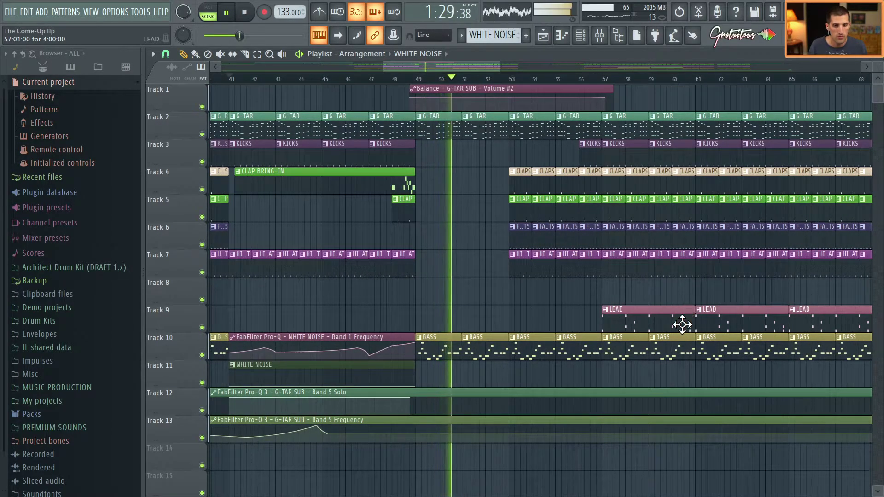
{"action": "scroll", "coordinate": [599, 322], "scroll_direction": "down", "scroll_amount": 1}
{"action": "scroll", "coordinate": [520, 326], "scroll_direction": "down", "scroll_amount": 2}
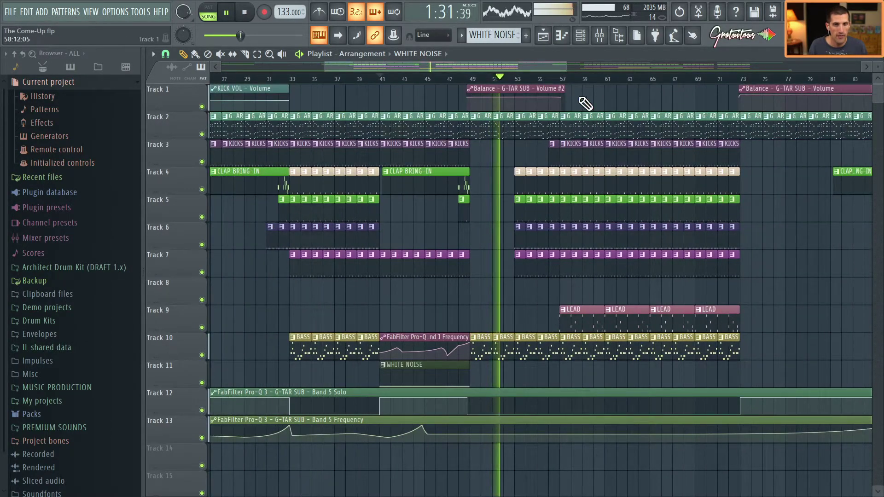
{"action": "key", "text": "space"}
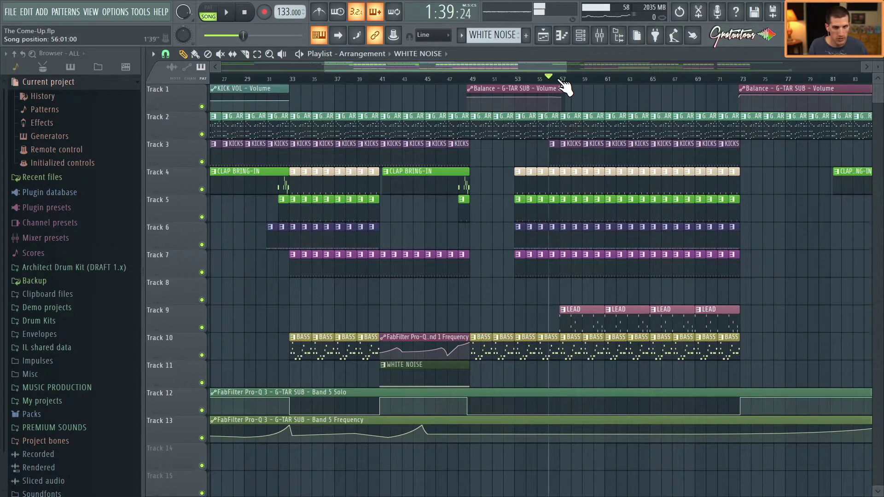
Step: Play from bar 56 into the Track 9 lead section and stop with the song position at bar 71
{"action": "key", "text": "space"}
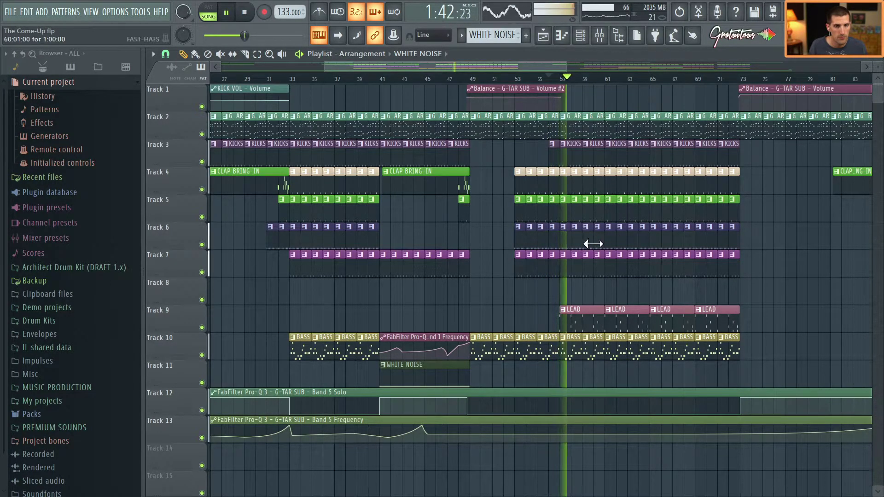
{"action": "scroll", "coordinate": [525, 321], "scroll_direction": "down", "scroll_amount": 2}
{"action": "scroll", "coordinate": [710, 360], "scroll_direction": "up", "scroll_amount": 4}
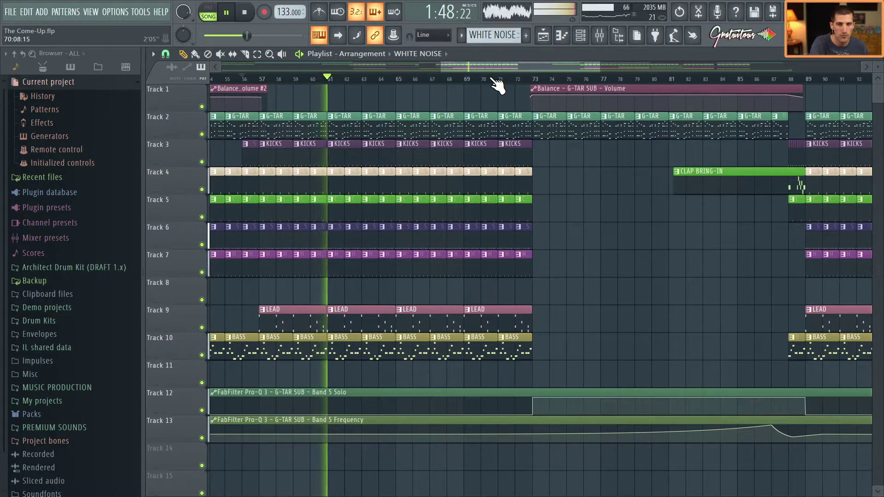
{"action": "key", "text": "space"}
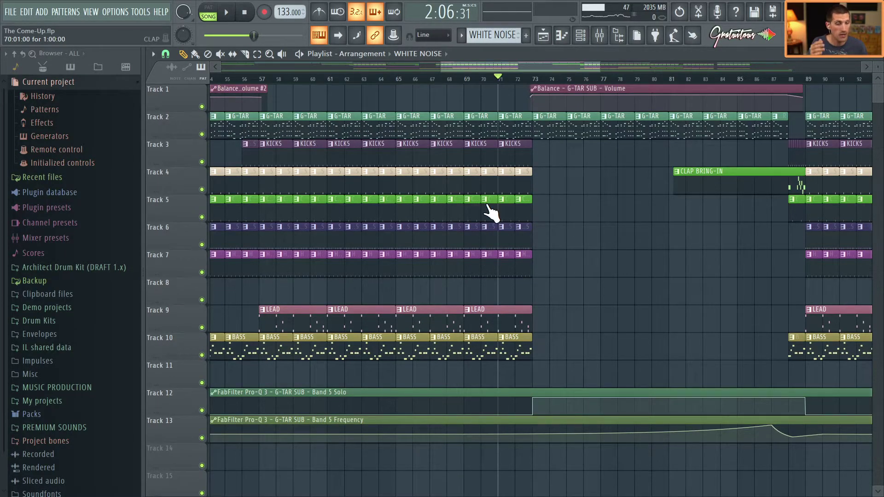
Step: Audition the Track 2 G-TAR in solo from bar 71, and play it again with the Track 9 lead added
{"action": "left_click", "coordinate": [202, 134], "text": "ctrl"}
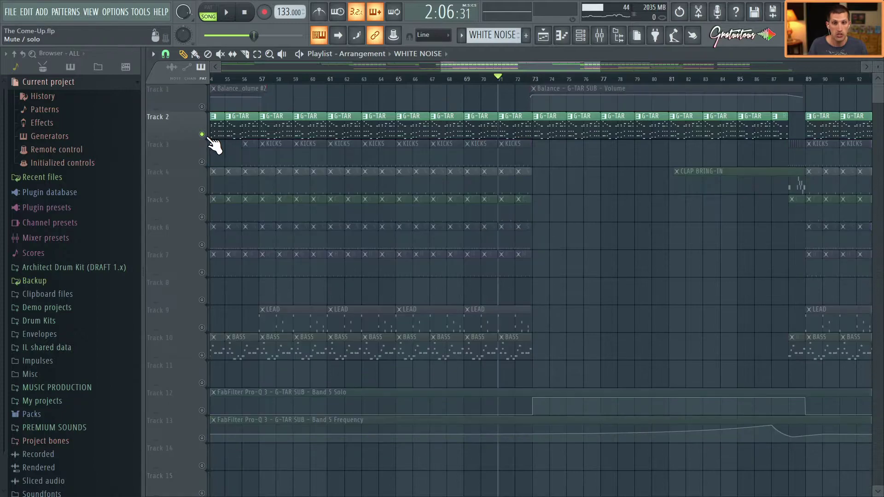
{"action": "key", "text": "space"}
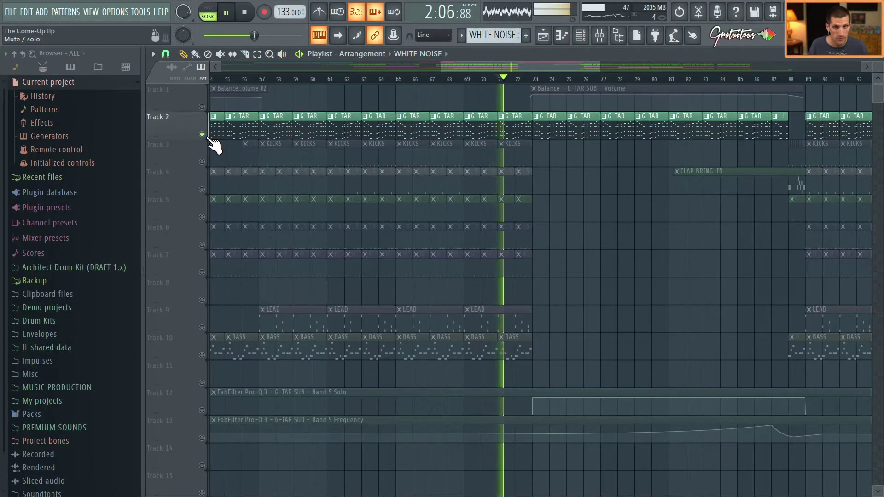
{"action": "key", "text": "space"}
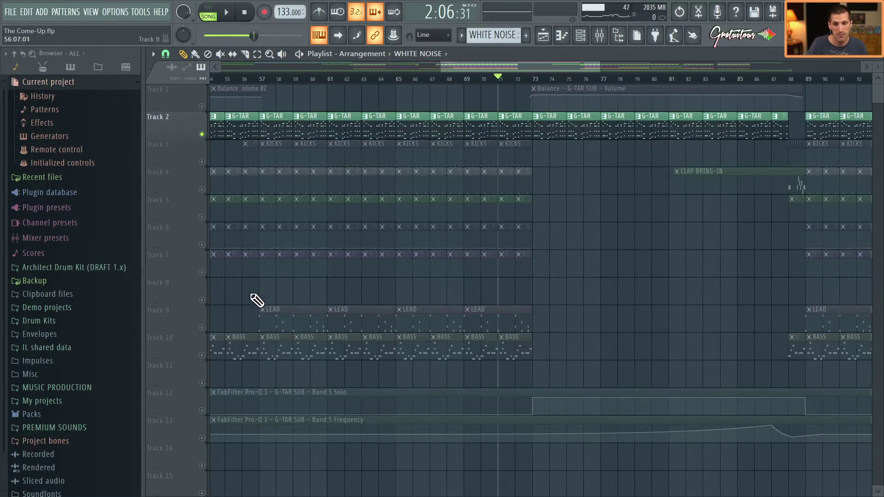
{"action": "left_click", "coordinate": [202, 328]}
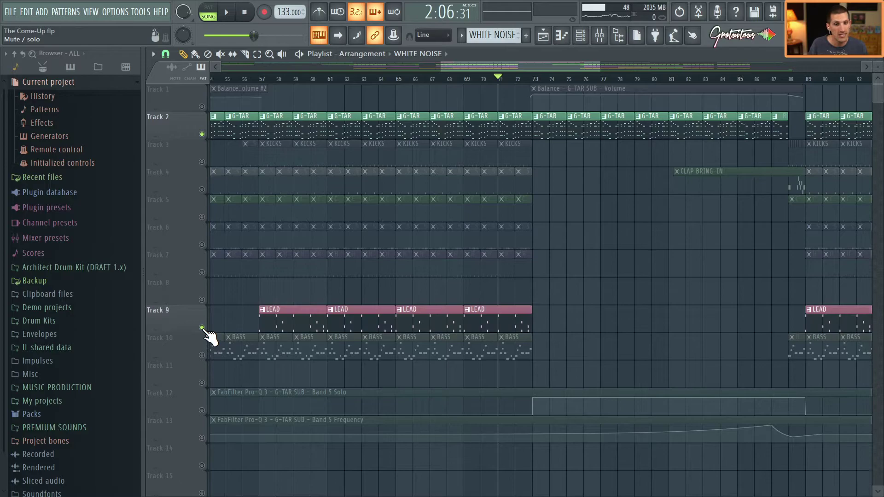
{"action": "key", "text": "space"}
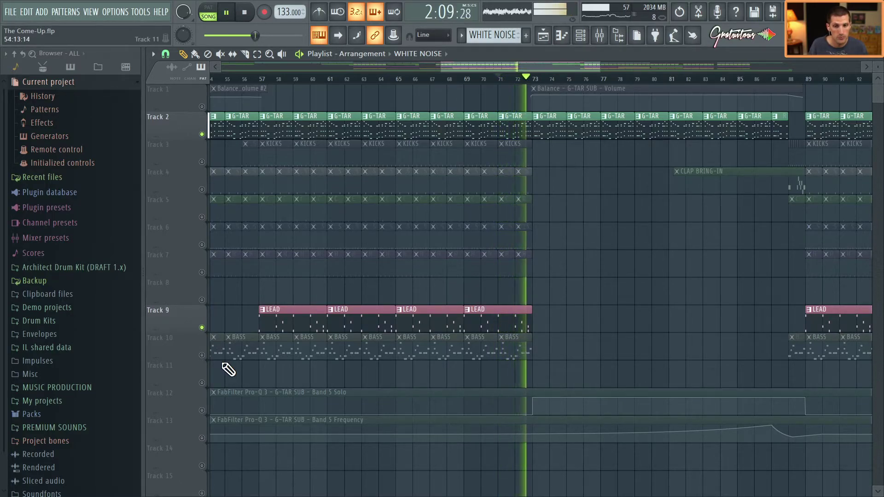
{"action": "key", "text": "space"}
Step: Add the Track 10 bass to the soloed tracks, play from bar 71, and reactivate all tracks
{"action": "left_click", "coordinate": [202, 355]}
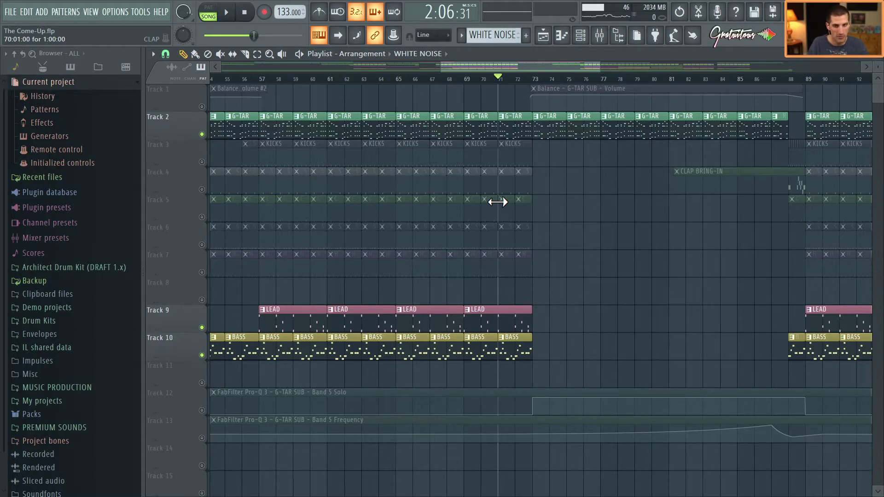
{"action": "key", "text": "space"}
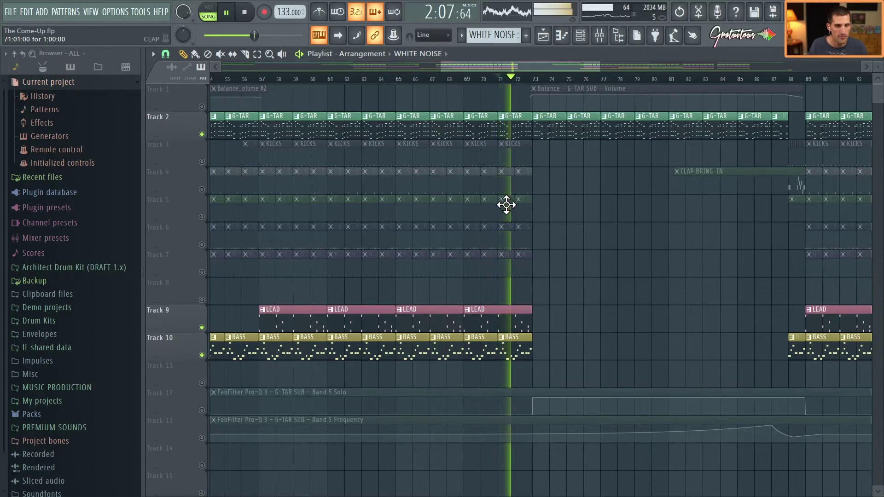
{"action": "key", "text": "space"}
{"action": "left_click", "coordinate": [205, 189], "text": "ctrl"}
{"action": "left_click", "coordinate": [205, 189], "text": "ctrl"}
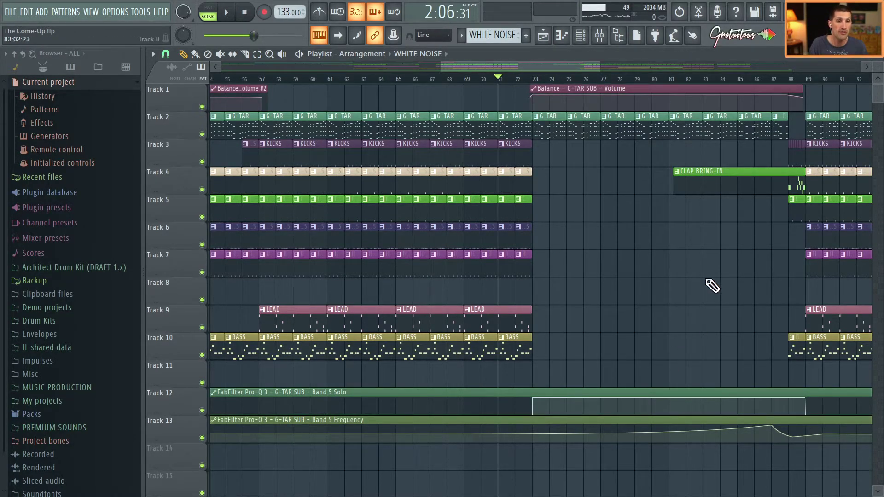
Step: Examine the breakdown from bar 73 to 89 with its CLAP BRING-IN and G-TAR SUB automation, and play it from bar 71
{"action": "scroll", "coordinate": [483, 275], "scroll_direction": "right", "scroll_amount": 5}
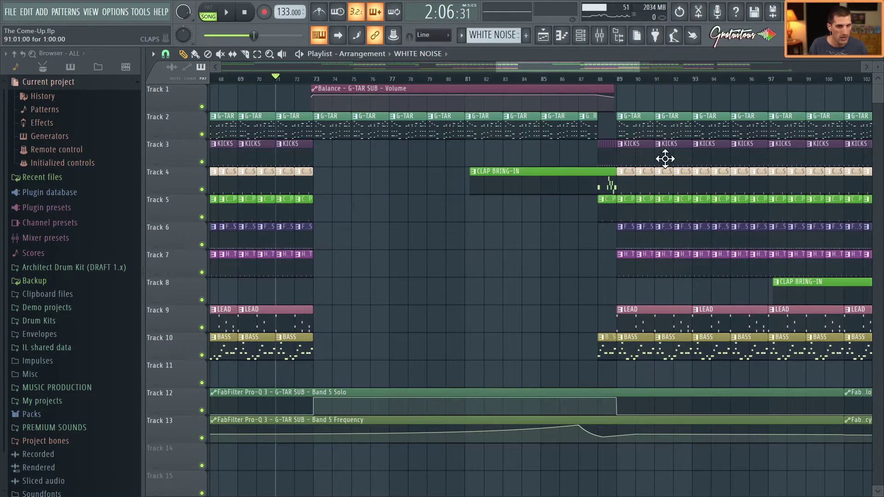
{"action": "scroll", "coordinate": [598, 226], "scroll_direction": "up", "scroll_amount": 2}
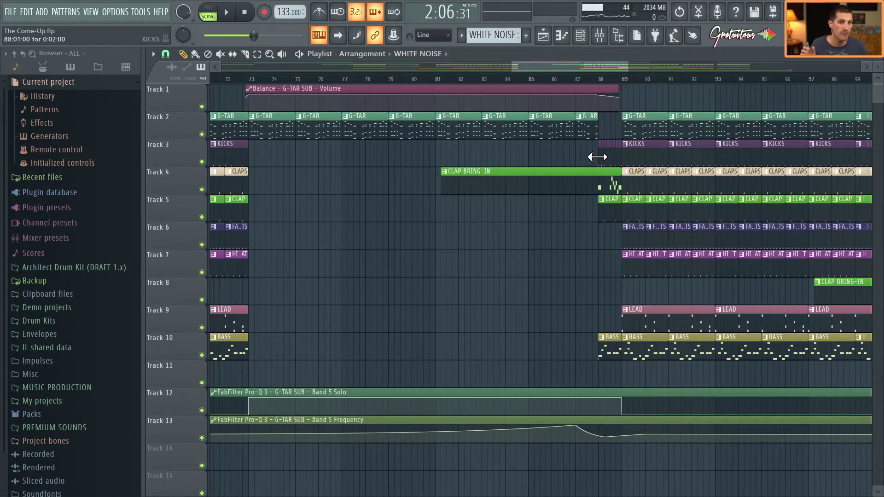
{"action": "scroll", "coordinate": [612, 173], "scroll_direction": "up", "scroll_amount": 3}
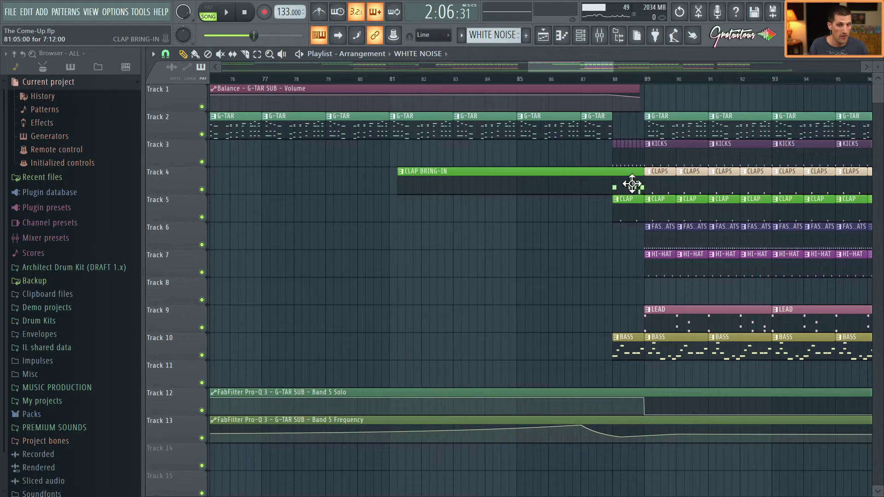
{"action": "scroll", "coordinate": [599, 185], "scroll_direction": "down", "scroll_amount": 3}
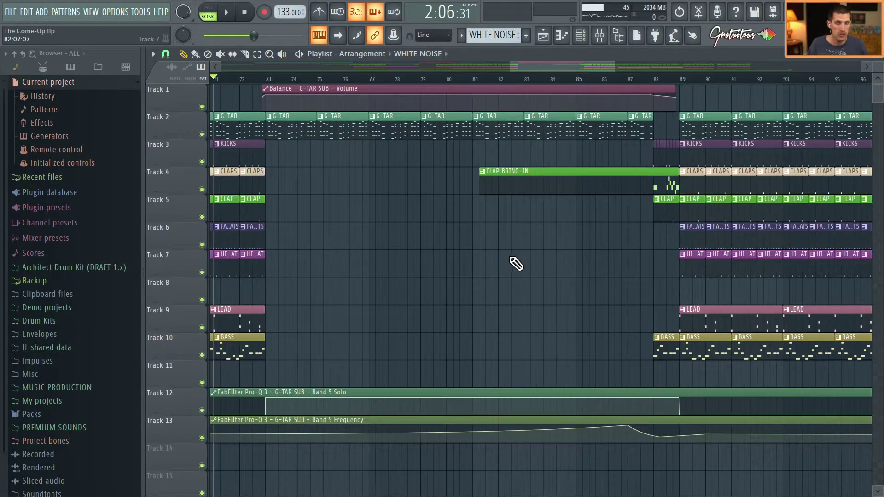
{"action": "scroll", "coordinate": [516, 264], "scroll_direction": "down", "scroll_amount": 2}
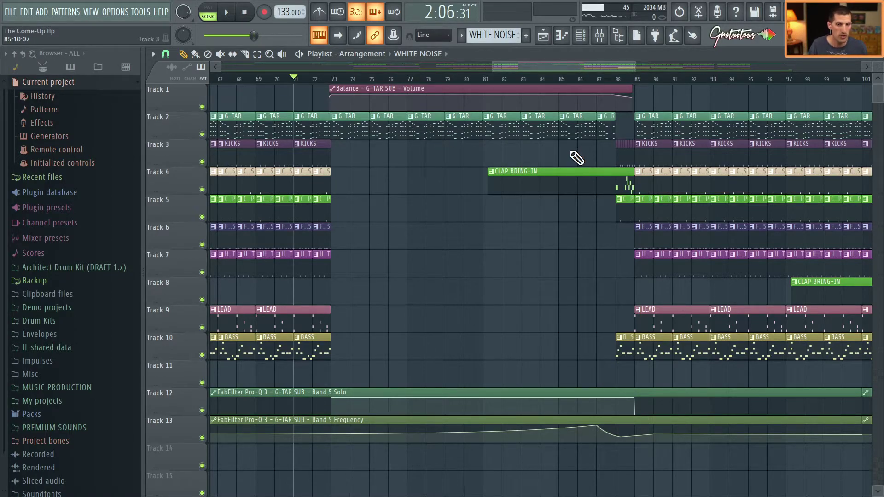
{"action": "key", "text": "space"}
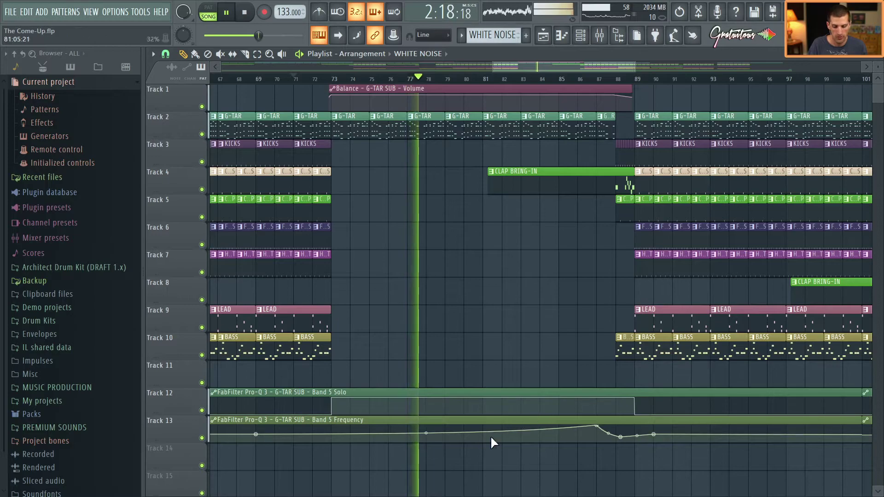
Step: Open the G-TAR SUB mixer track's FabFilter Pro-Q 3, watch the automated band sweep during playback, and close the plugin and mixer
{"action": "key", "text": "F9"}
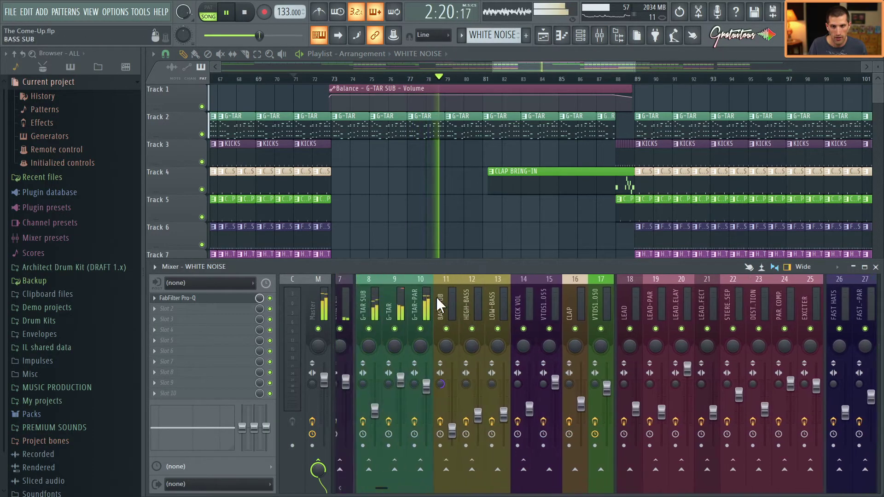
{"action": "scroll", "coordinate": [435, 296], "scroll_direction": "left", "scroll_amount": 5}
{"action": "left_click", "coordinate": [538, 307]}
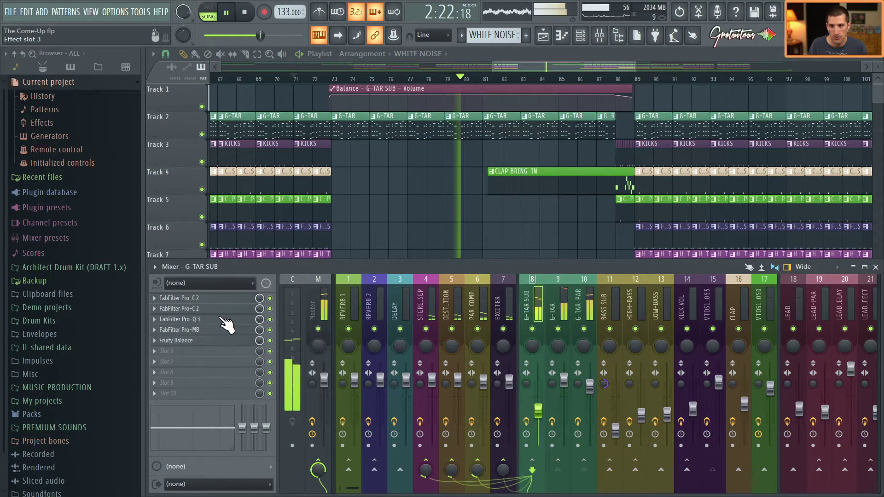
{"action": "left_click", "coordinate": [222, 319]}
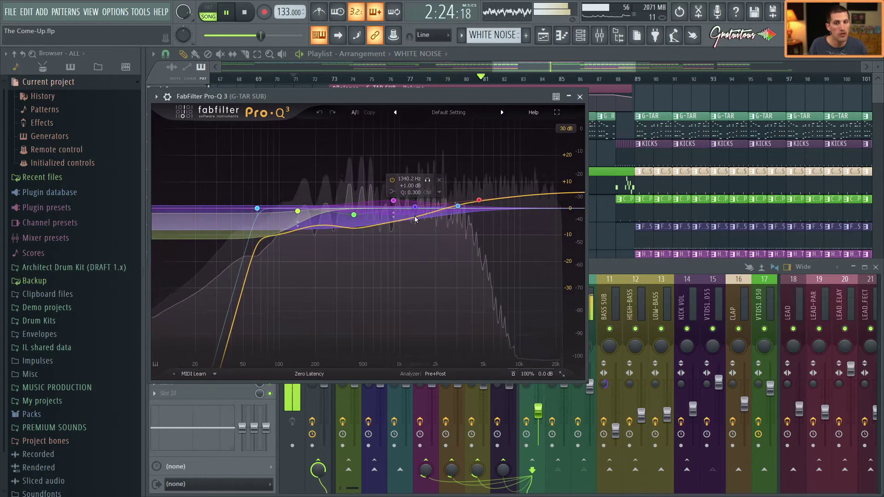
{"action": "left_click_drag", "start_coordinate": [415, 219], "coordinate": [431, 219]}
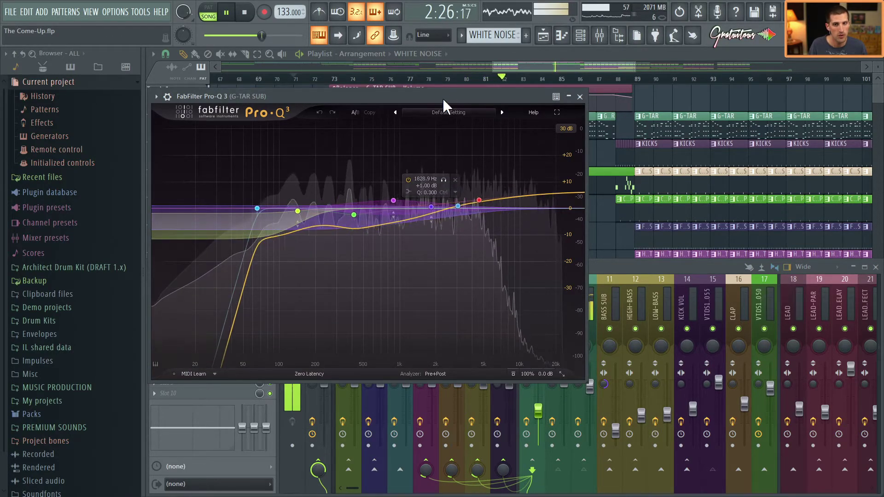
{"action": "left_click", "coordinate": [580, 96]}
{"action": "left_click", "coordinate": [600, 35]}
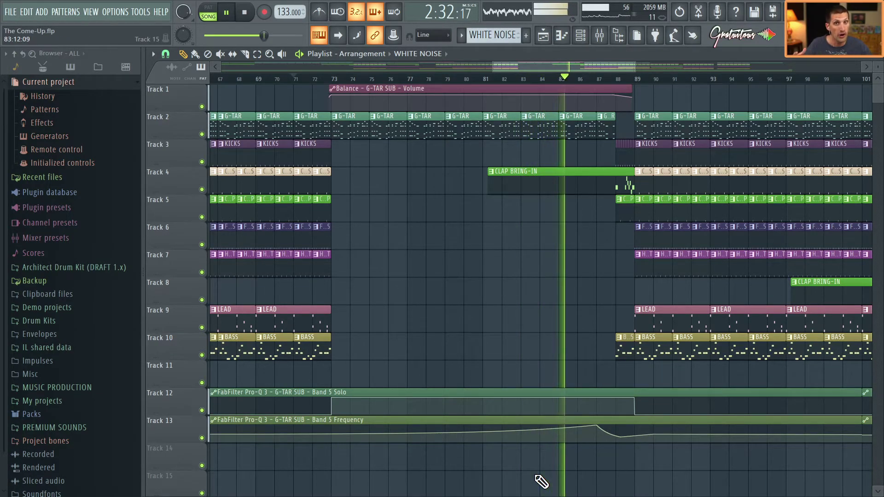
Step: Follow the G-TAR SUB Frequency automation closely through the drop at bar 89, and stop playback
{"action": "scroll", "coordinate": [720, 472], "scroll_direction": "up", "scroll_amount": 2}
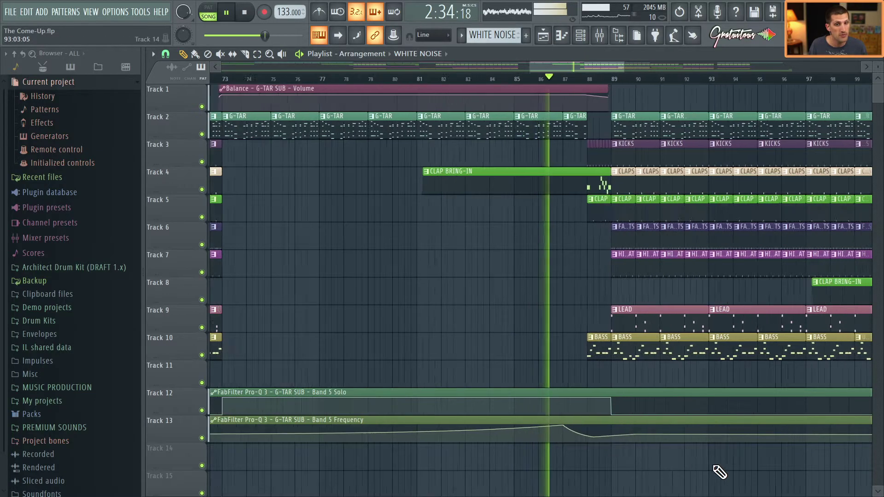
{"action": "scroll", "coordinate": [720, 472], "scroll_direction": "up", "scroll_amount": 3}
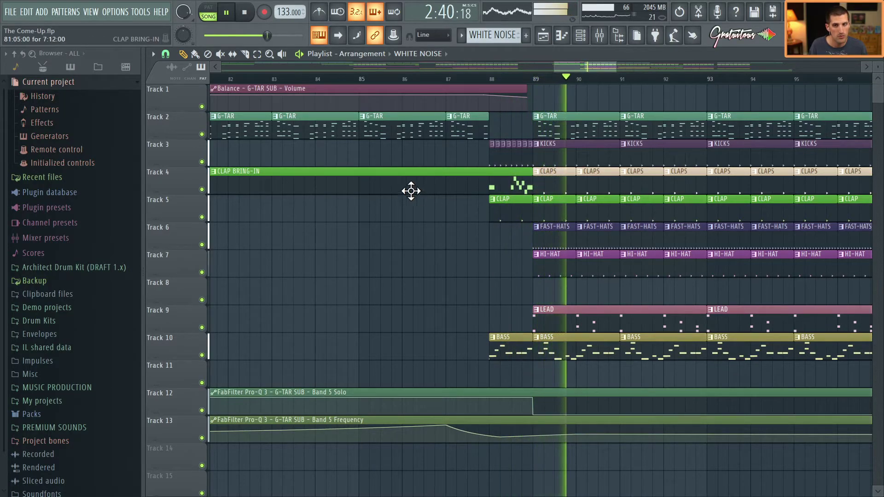
{"action": "key", "text": "space"}
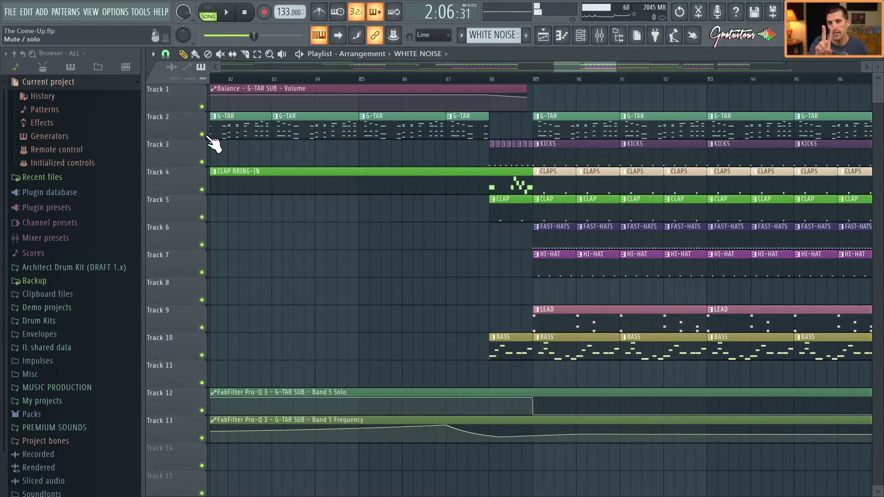
Step: Solo the Track 2 G-TAR, reactivate the Track 12 and 13 automation clips, and set the song position to bar 87
{"action": "right_click", "coordinate": [202, 134]}
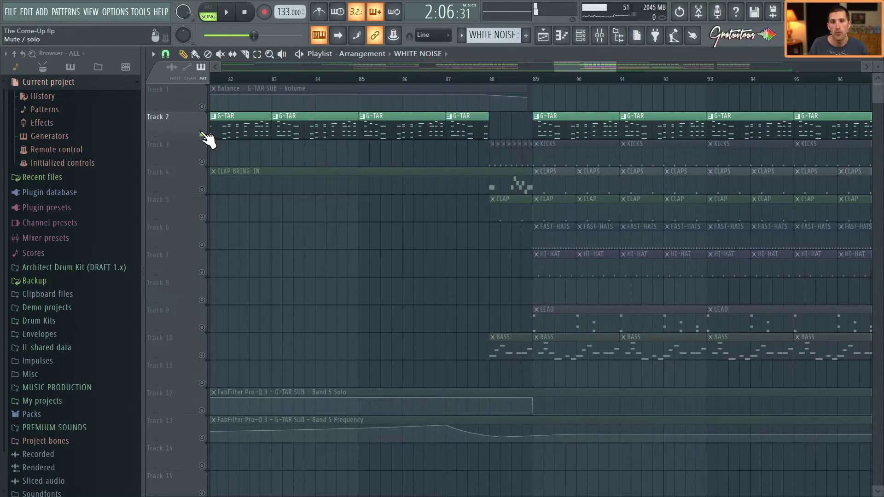
{"action": "left_click", "coordinate": [202, 411]}
{"action": "left_click", "coordinate": [201, 438]}
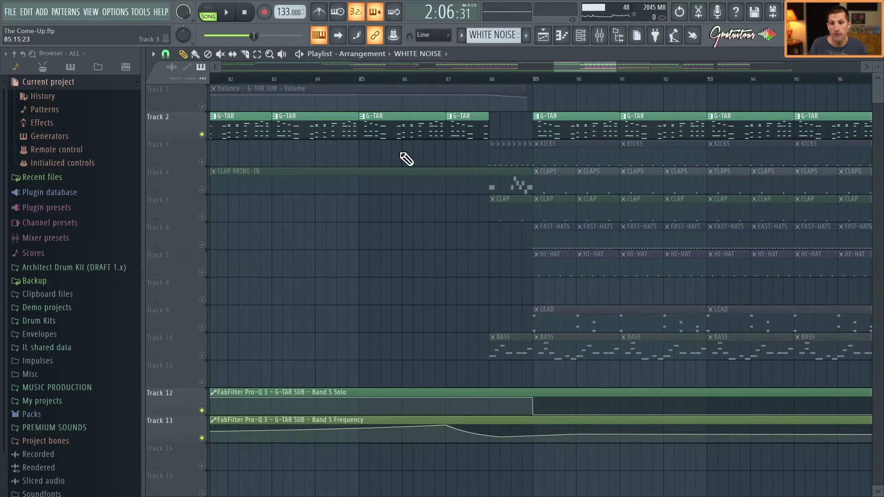
{"action": "left_click", "coordinate": [449, 91]}
{"action": "left_click", "coordinate": [449, 78]}
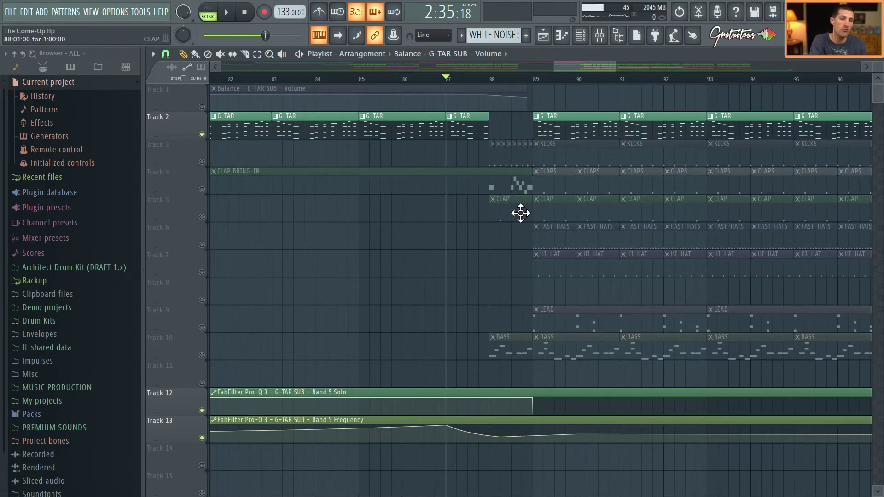
Step: Play the soloed G-TAR with its Band 5 Solo and Frequency automation from bar 87, and replay it from bar 85
{"action": "key", "text": "space"}
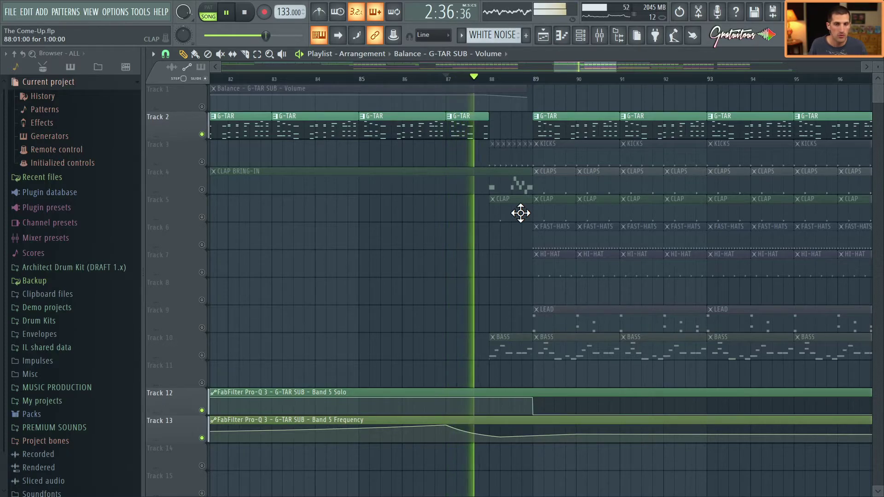
{"action": "key", "text": "space"}
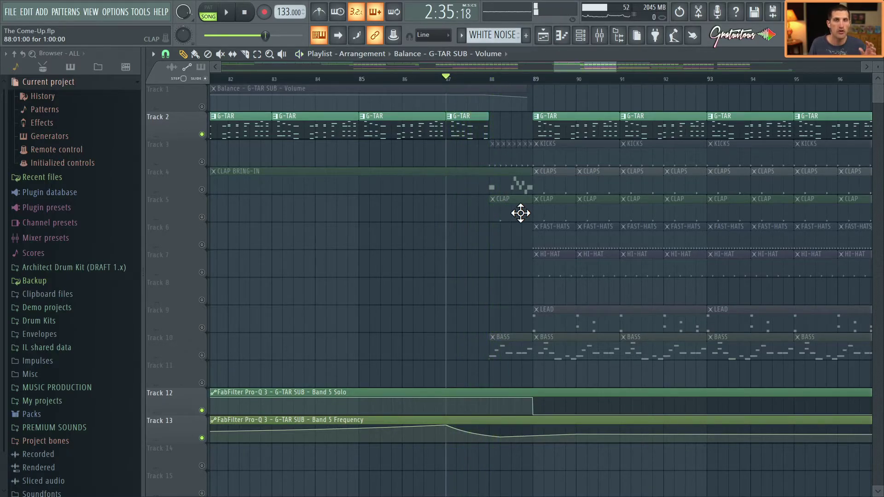
{"action": "left_click", "coordinate": [362, 80]}
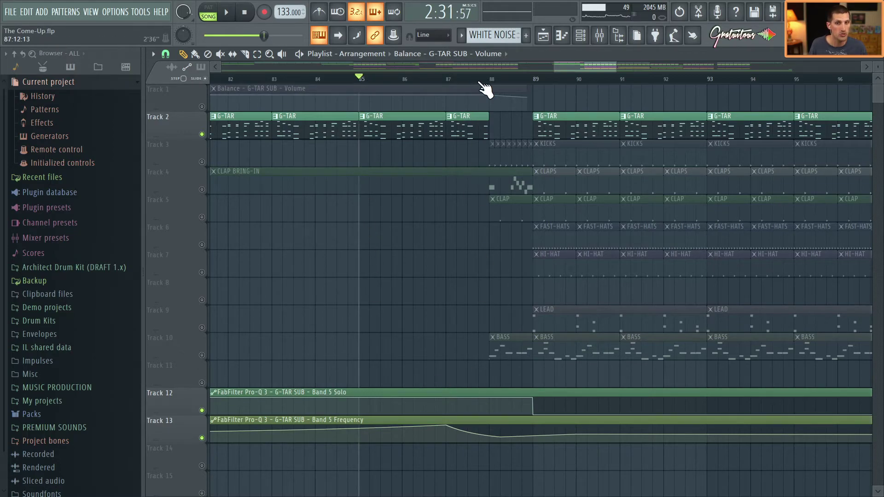
{"action": "key", "text": "space"}
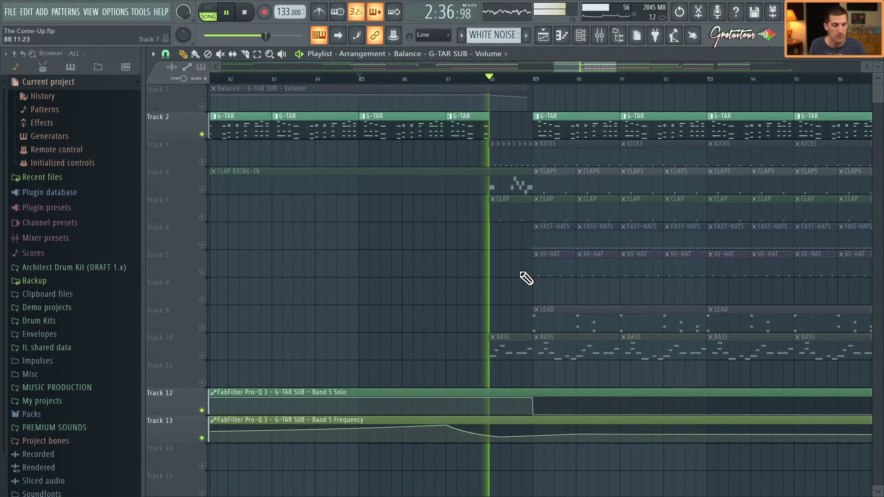
{"action": "key", "text": "space"}
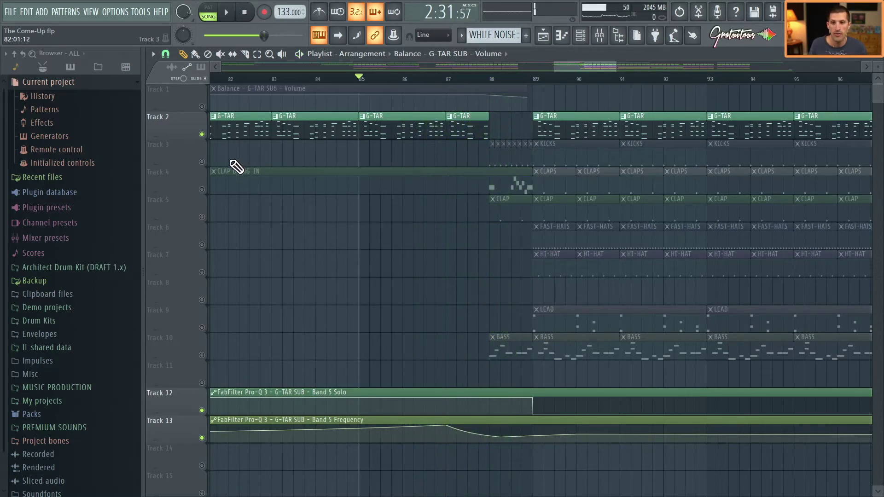
Step: Re-enable all playlist tracks and play the full arrangement from bar 85 through the drop at bar 89, following the automation
{"action": "left_click", "coordinate": [203, 174], "text": "ctrl"}
{"action": "left_click", "coordinate": [203, 174], "text": "ctrl"}
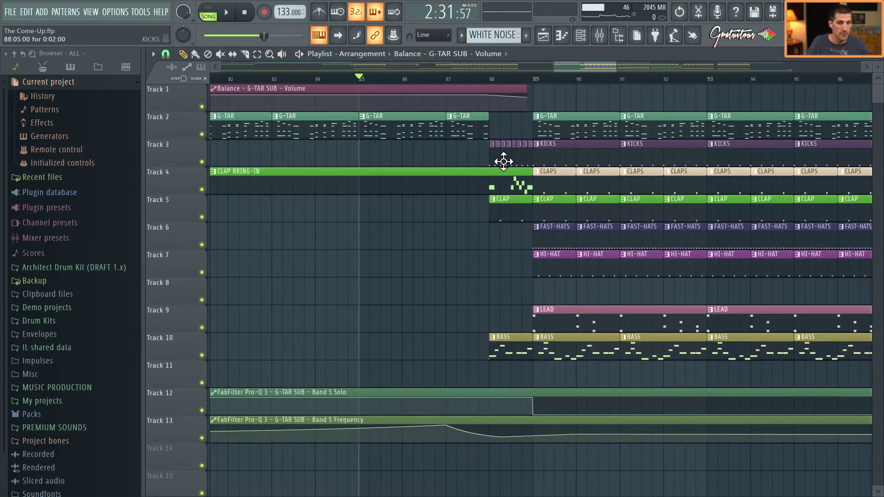
{"action": "scroll", "coordinate": [584, 292], "scroll_direction": "right", "scroll_amount": 4}
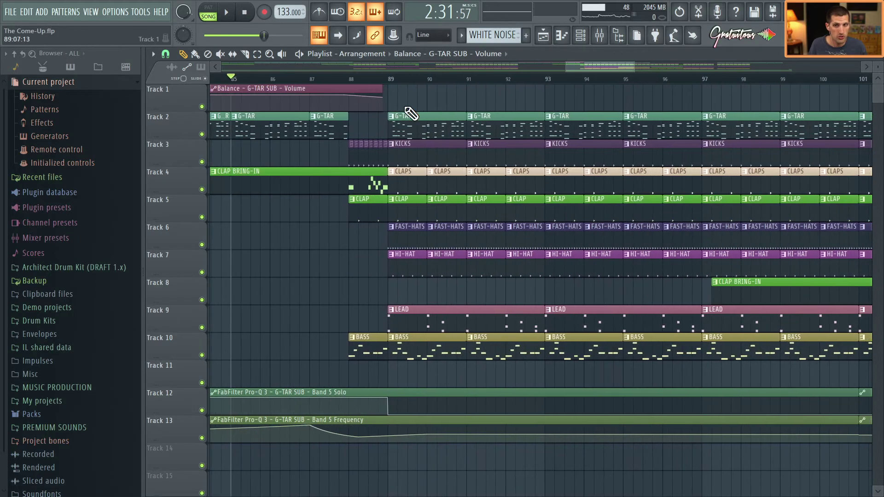
{"action": "key", "text": "space"}
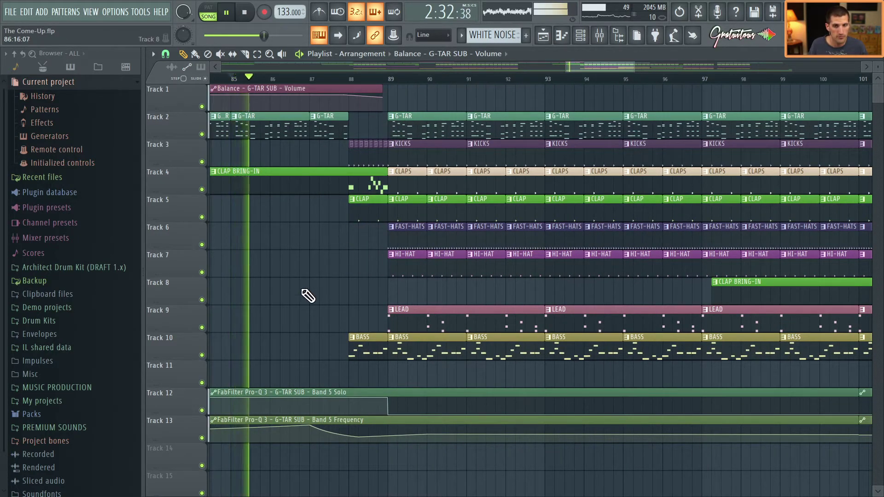
{"action": "scroll", "coordinate": [271, 322], "scroll_direction": "down", "scroll_amount": 1}
{"action": "scroll", "coordinate": [269, 329], "scroll_direction": "down", "scroll_amount": 2}
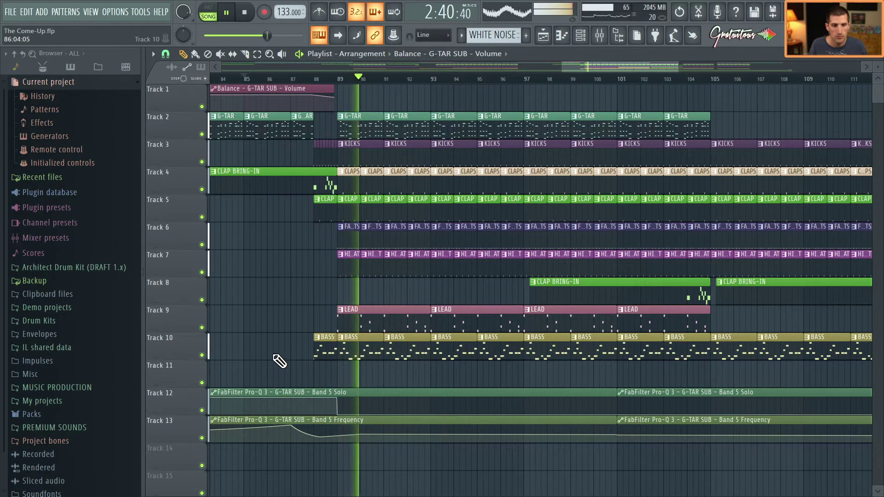
{"action": "scroll", "coordinate": [285, 367], "scroll_direction": "down", "scroll_amount": 2}
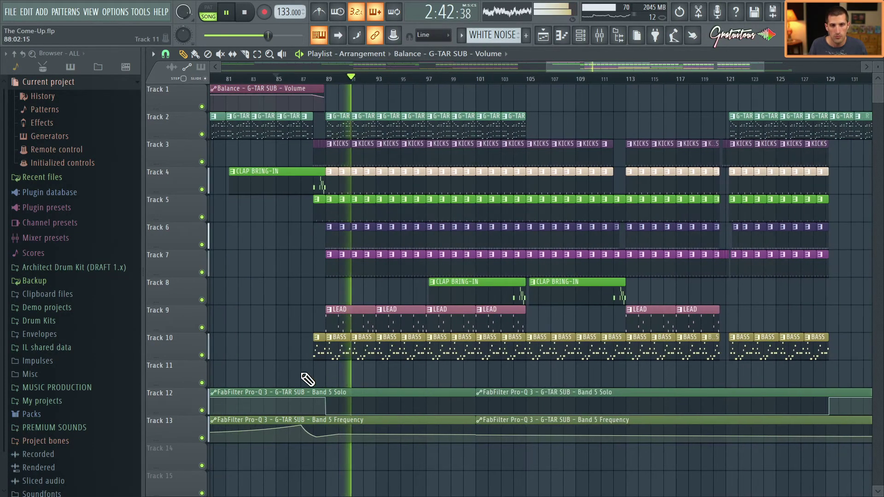
{"action": "scroll", "coordinate": [310, 374], "scroll_direction": "up", "scroll_amount": 2}
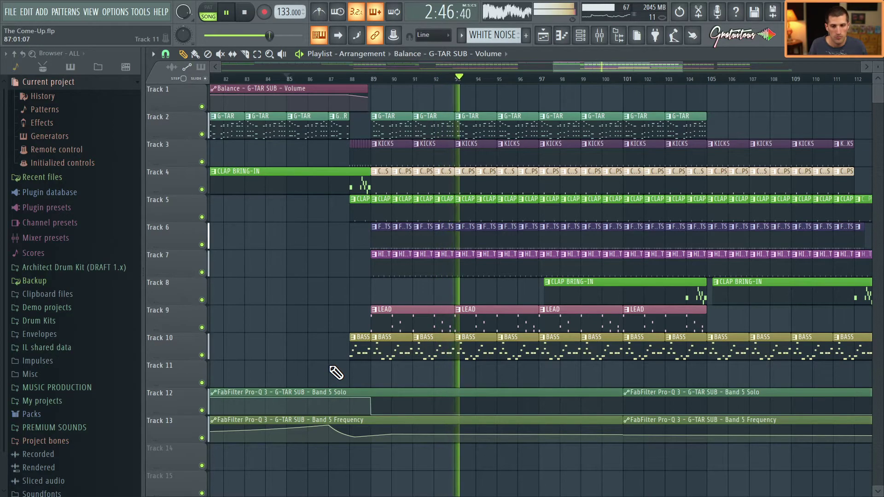
{"action": "scroll", "coordinate": [326, 371], "scroll_direction": "down", "scroll_amount": 3}
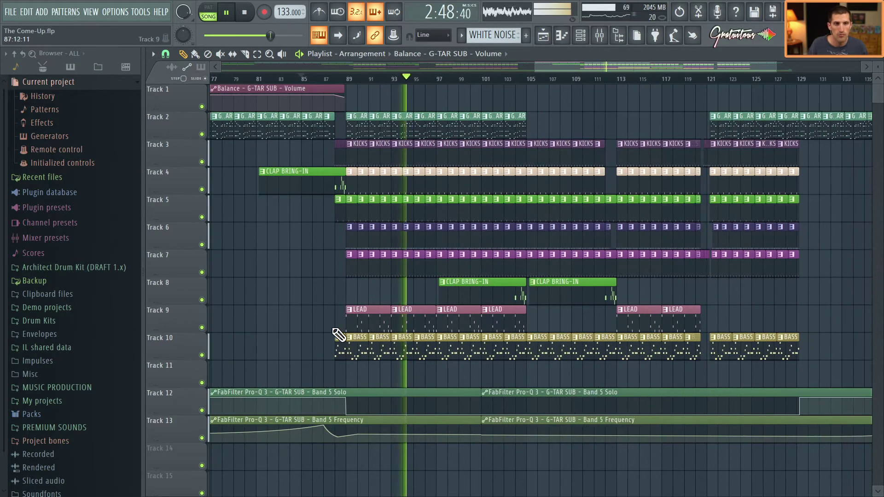